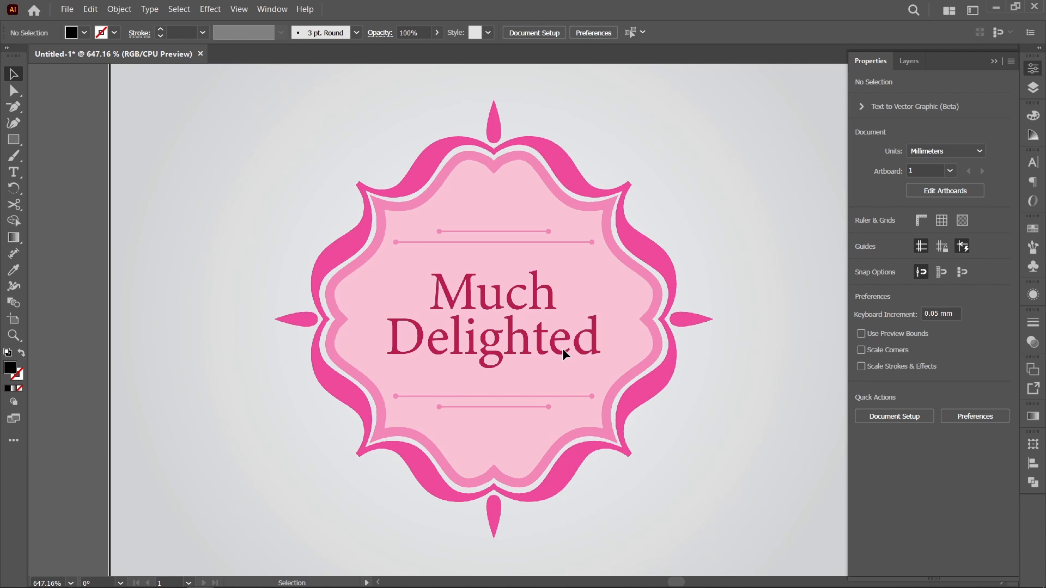
Draw a 50 × 50 mm square and centre it horizontally and vertically on the artboard
key("ctrl+0")
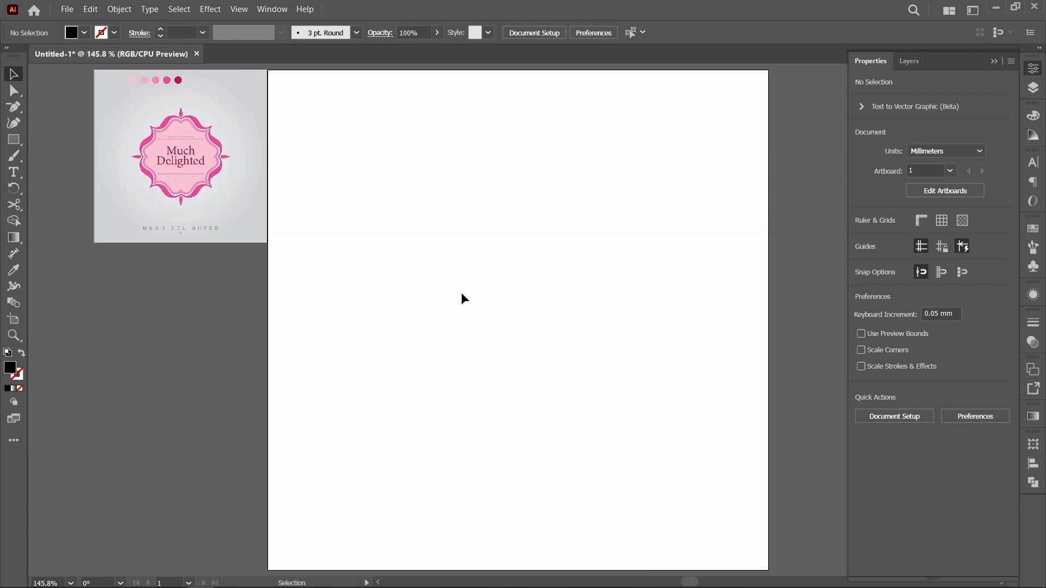
key("m")
left_click(506, 304)
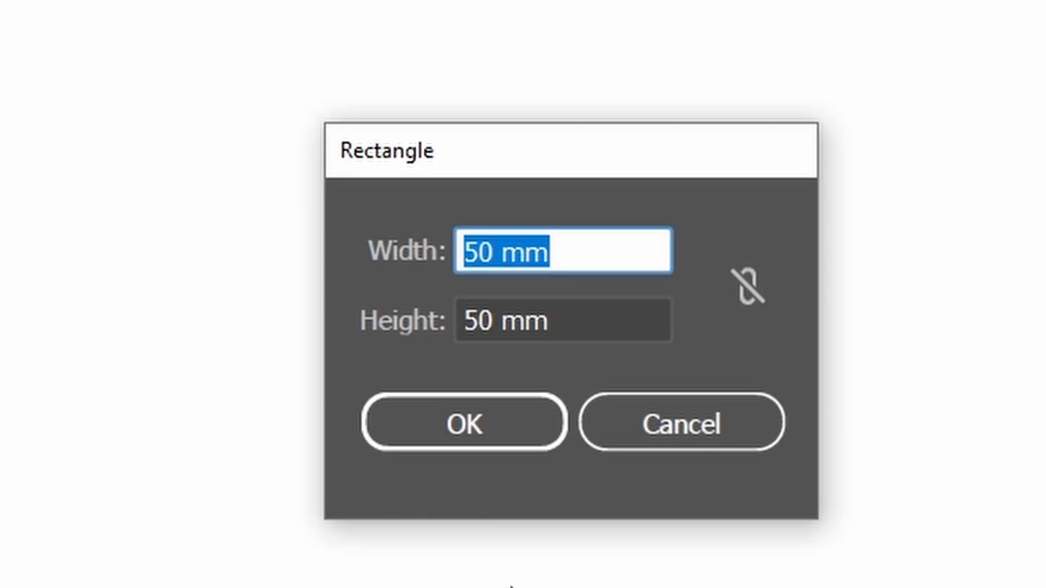
key("Return")
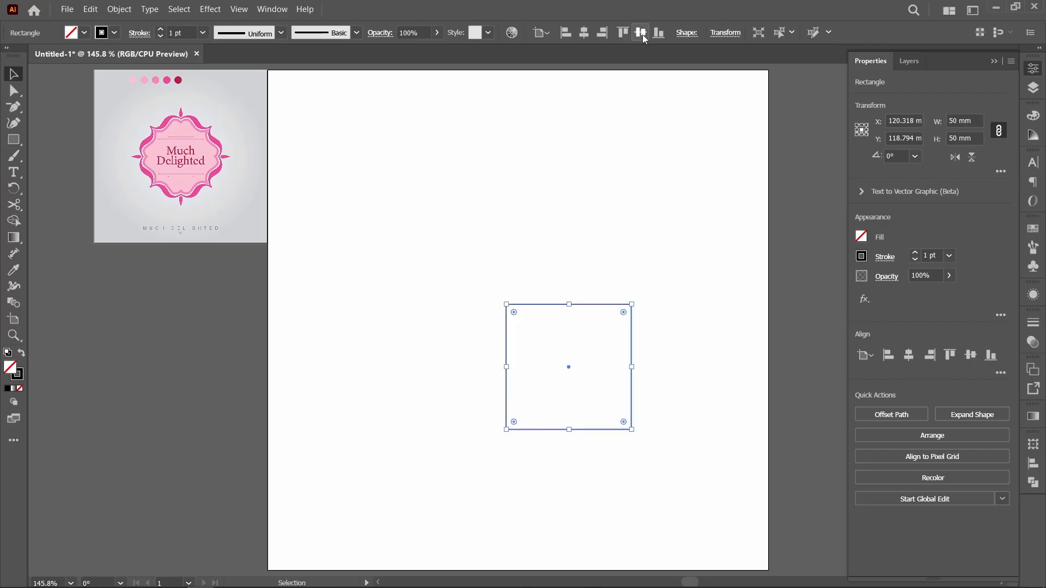
left_click(641, 33)
left_click(584, 33)
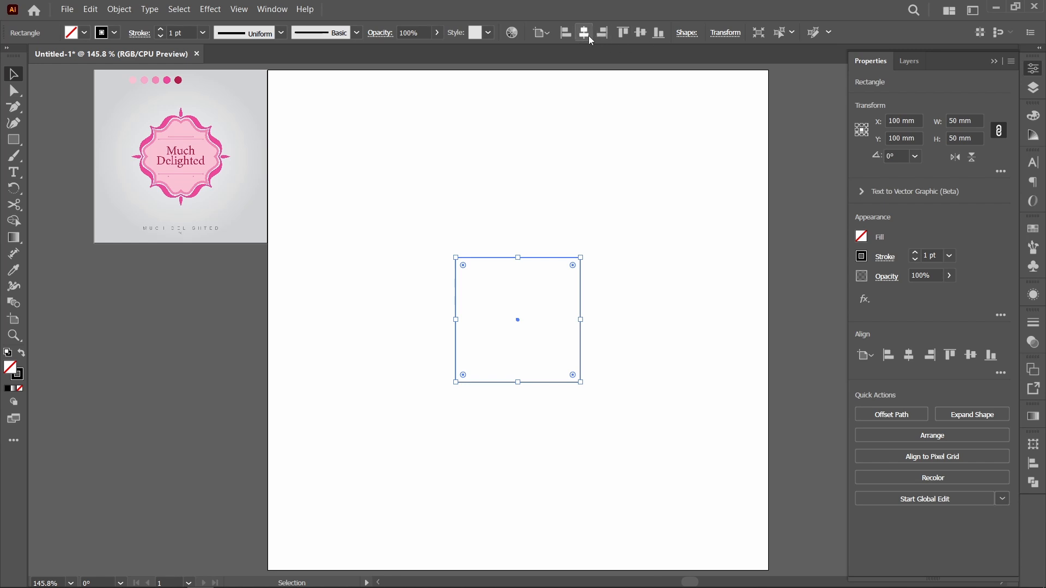
left_click(407, 263)
key("z")
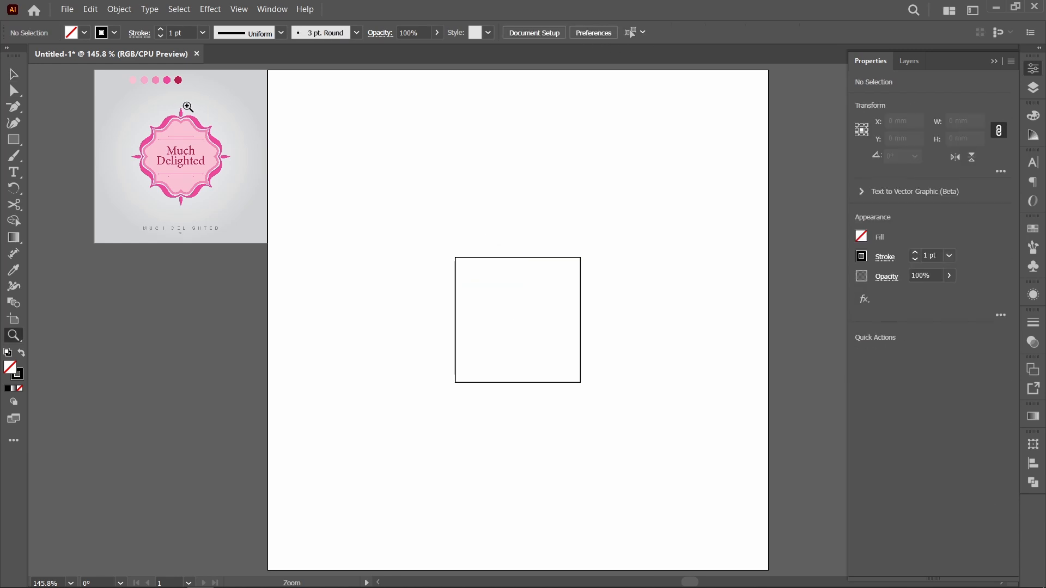
left_click_drag(187, 107, 265, 247)
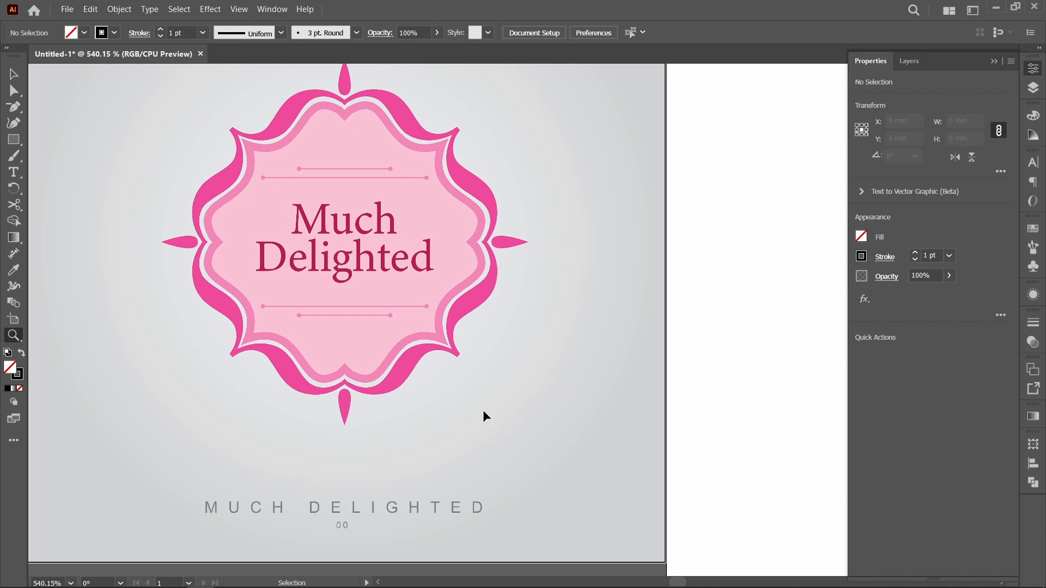
key("ctrl+0")
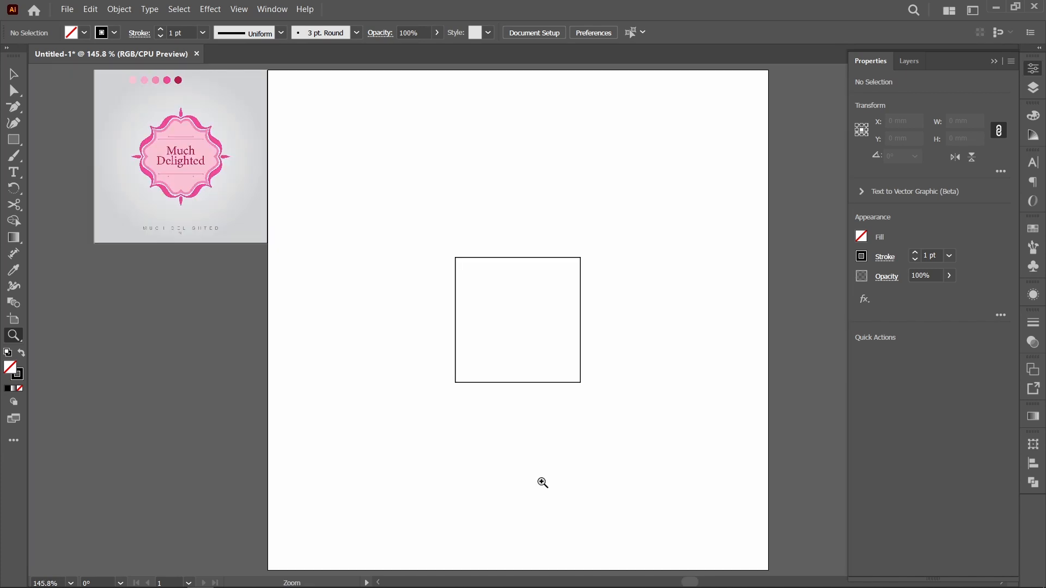
Add a text object above the square containing only a closing curly brace
key("t")
left_click_drag(445, 126, 606, 220)
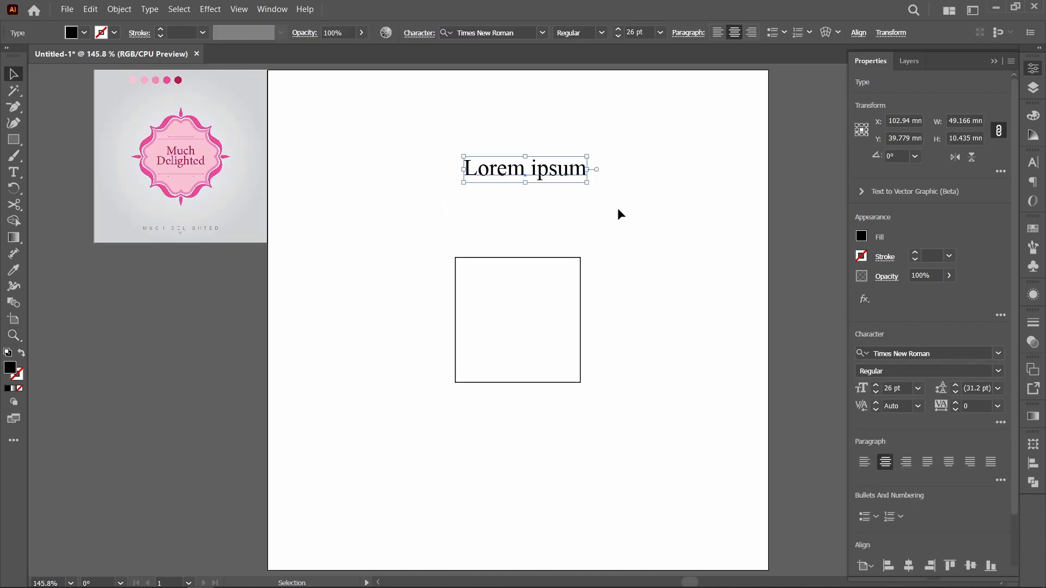
key("ctrl+a")
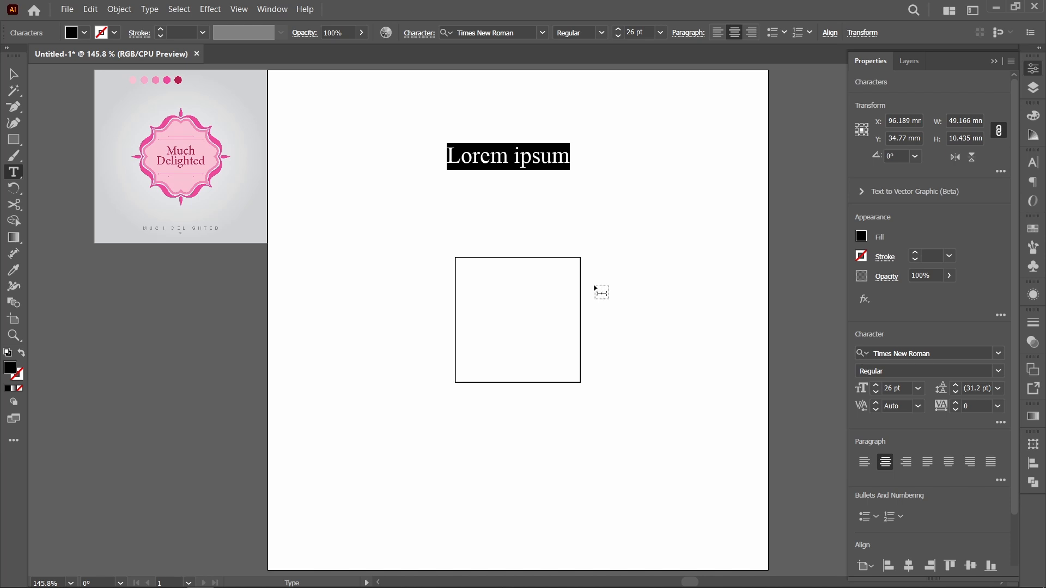
type("}")
key("Escape")
Scale the curly brace text up to roughly the square's height and convert it to outlines
left_click_drag(516, 168, 626, 251)
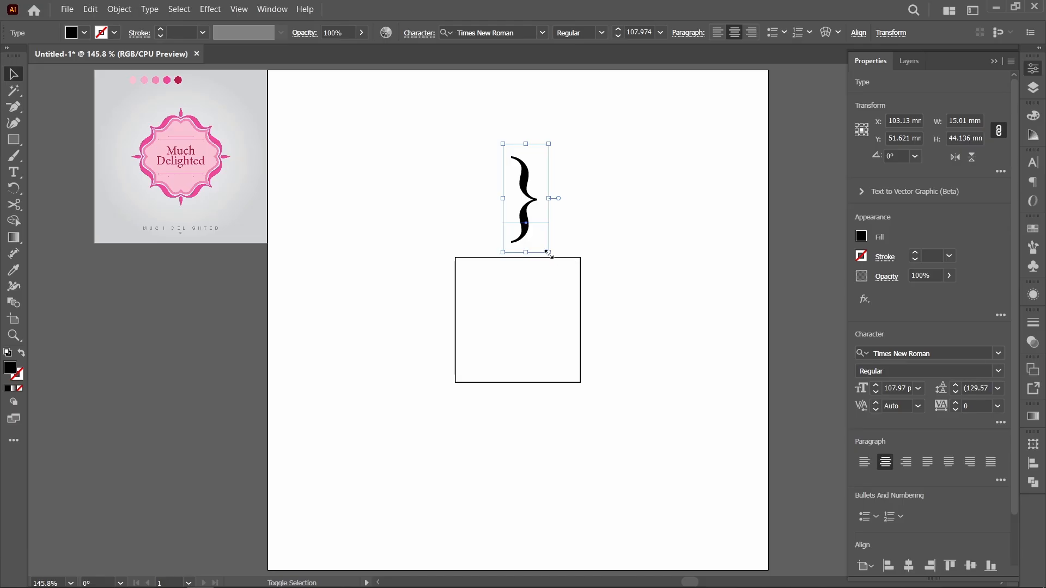
left_click_drag(552, 246, 622, 308)
key("shift+ctrl+o")
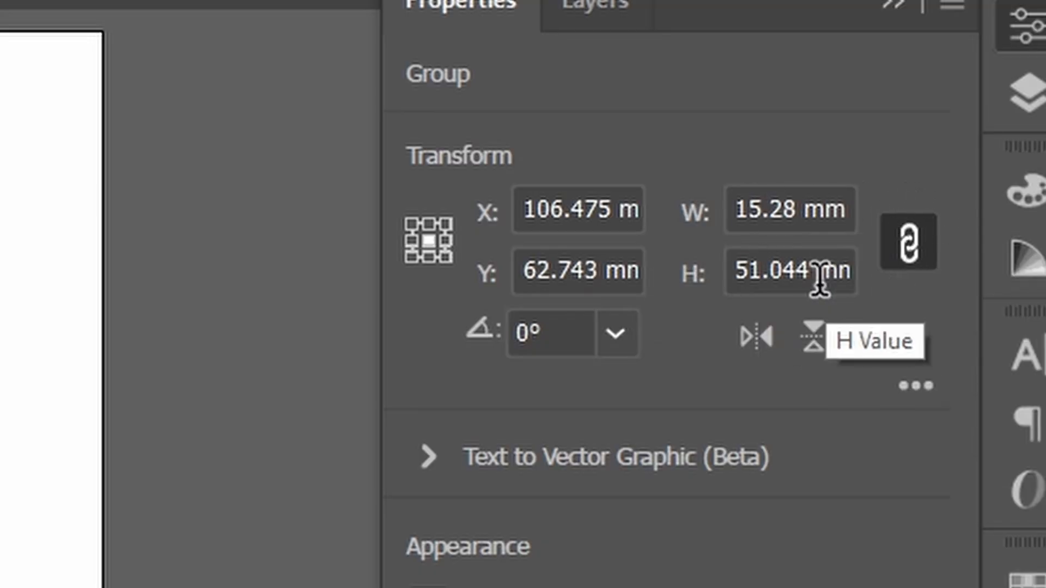
Set the outlined brace's height to 50 mm with proportions kept and centre it on the artboard
double_click(758, 271)
type("50")
key("Return")
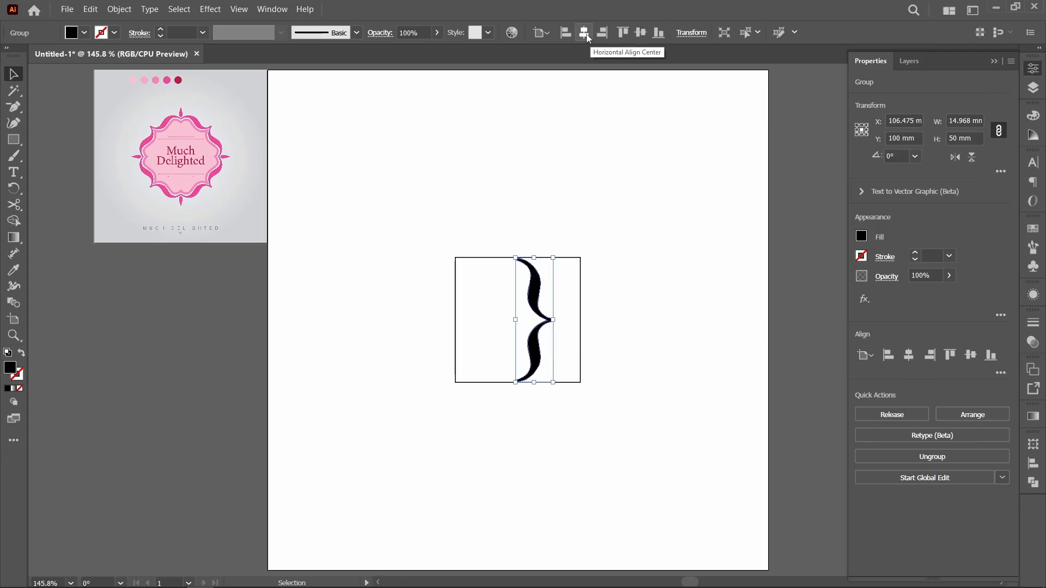
left_click(583, 32)
Move the brace horizontally so that its ends sit on the square's right edge
left_click(602, 344)
left_click_drag(423, 231, 638, 453)
left_click_drag(491, 356, 676, 364)
left_click(726, 470)
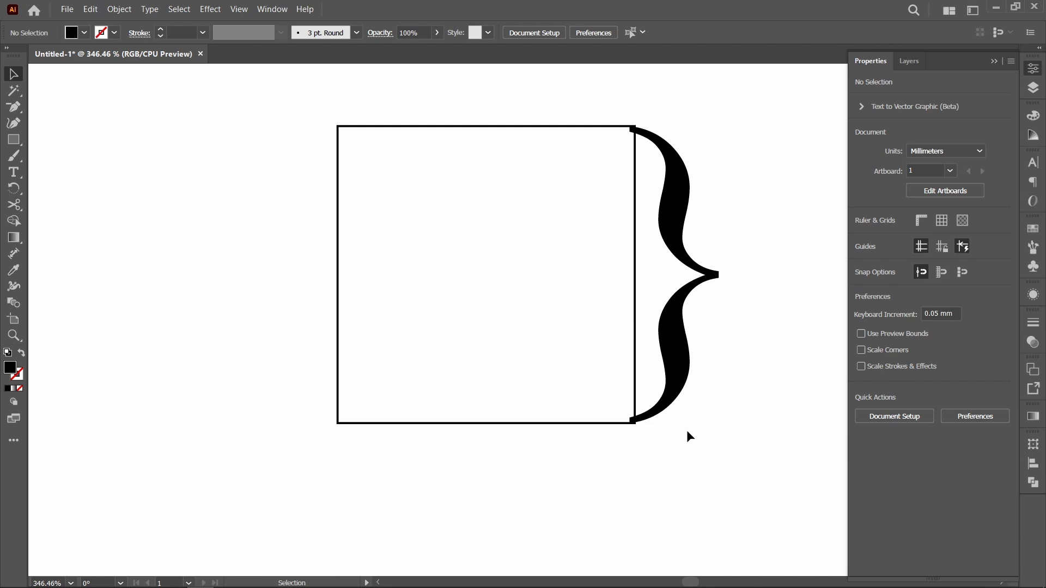
Swap the brace's fill and stroke so it has no fill and a black outline
left_click(672, 369)
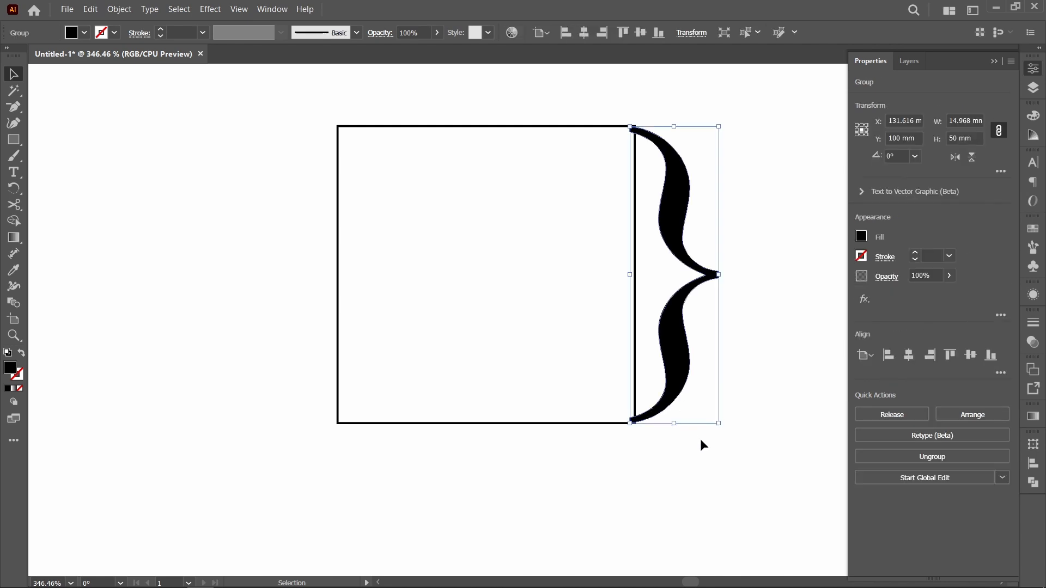
key("shift+x")
left_click(705, 450)
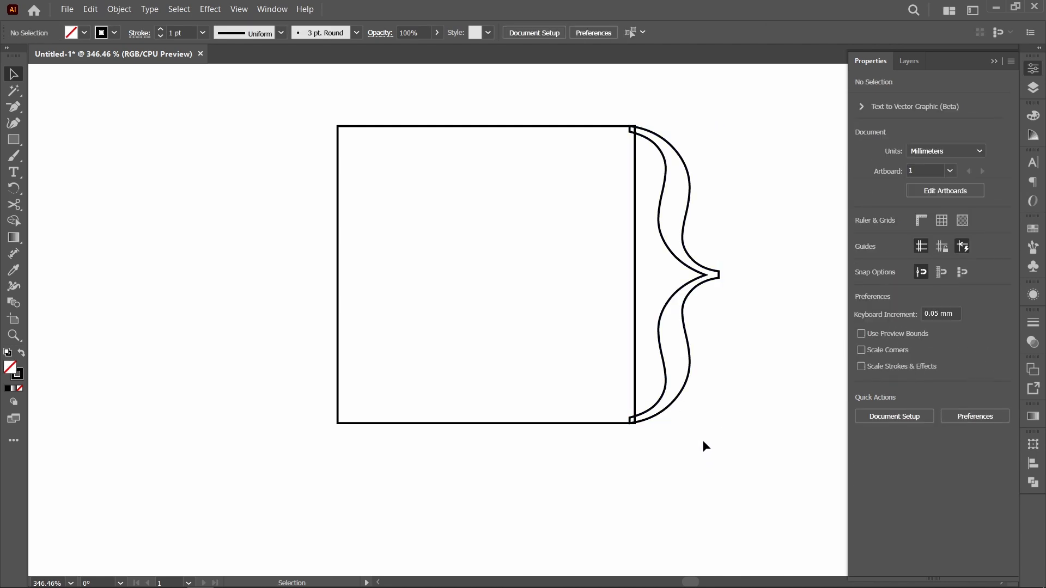
In Outline view, create a copy of the brace rotated 90° about the square's centre
left_click(683, 399)
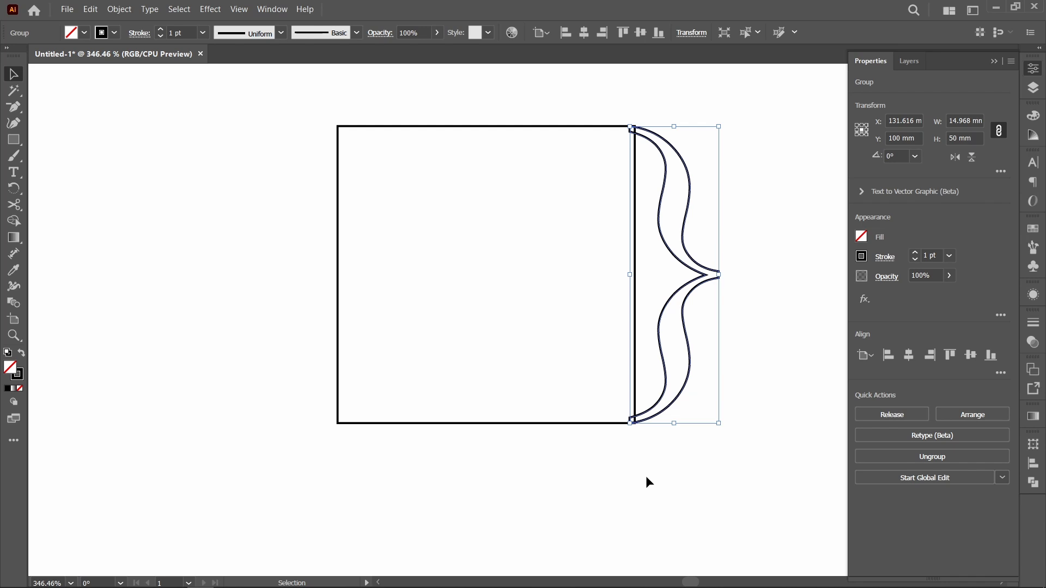
key("r")
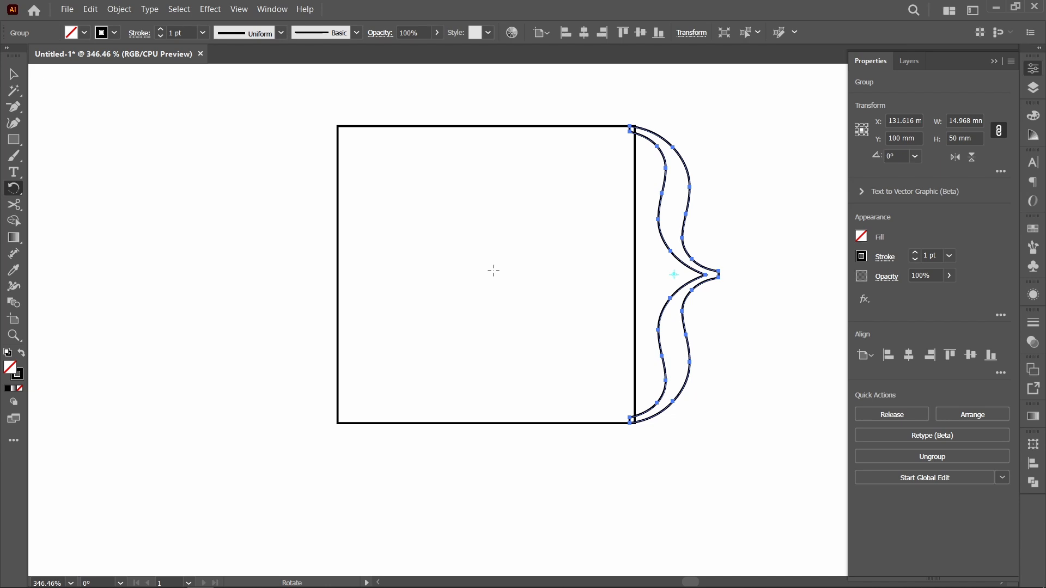
key("ctrl+y")
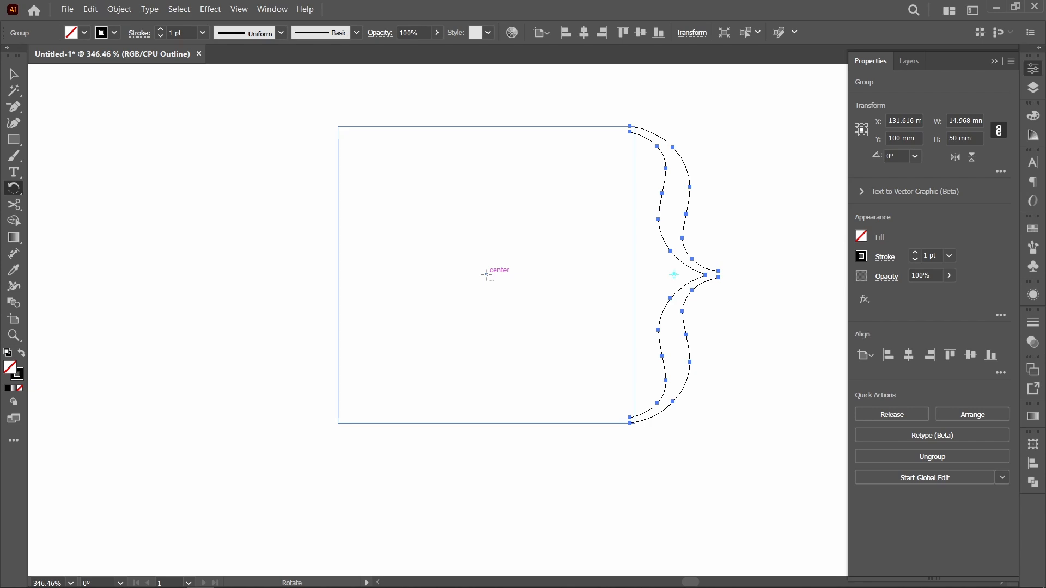
left_click(486, 274, "alt")
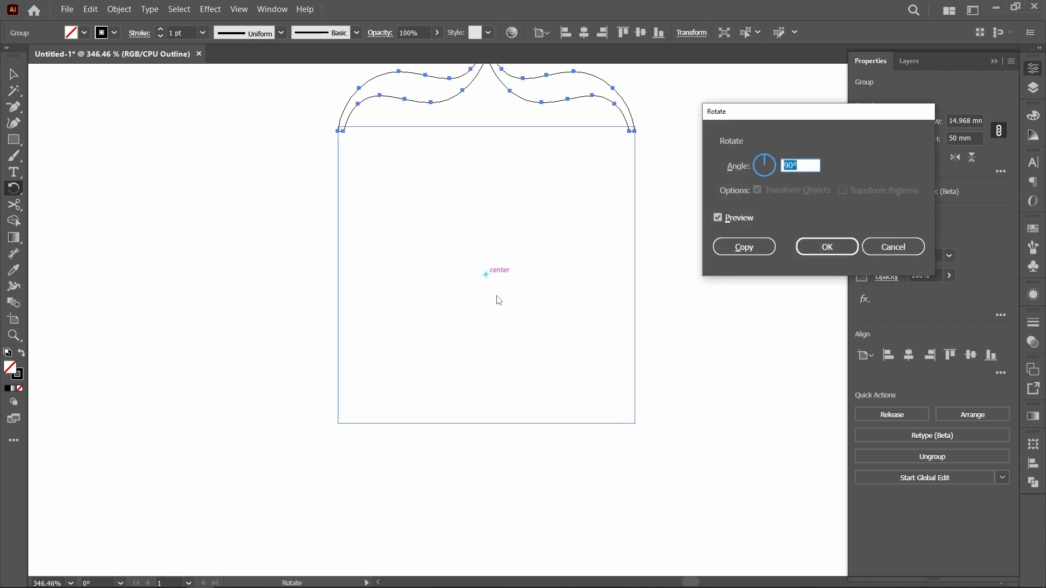
left_click_drag(765, 119, 733, 117)
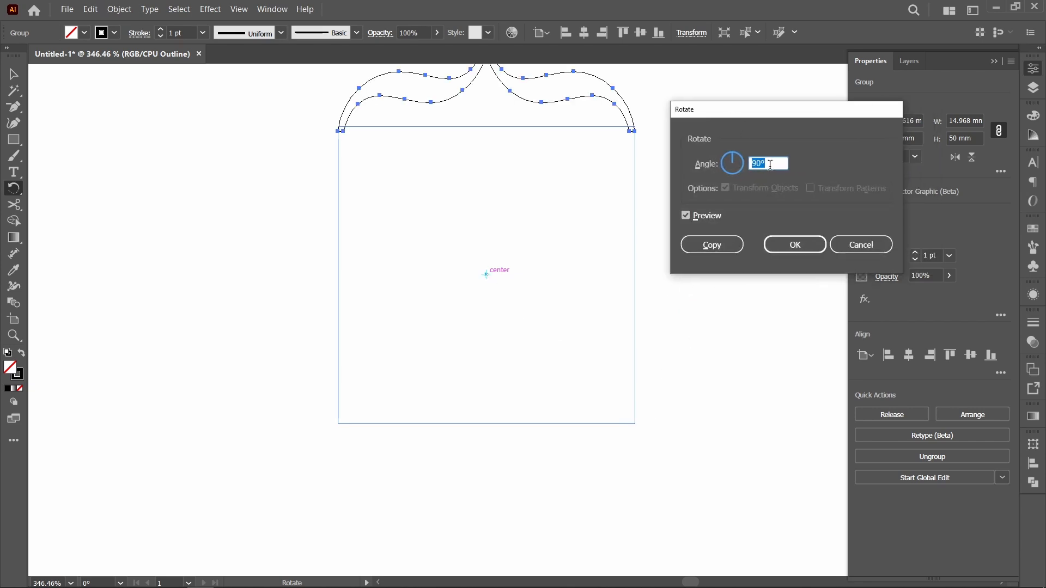
left_click(714, 245)
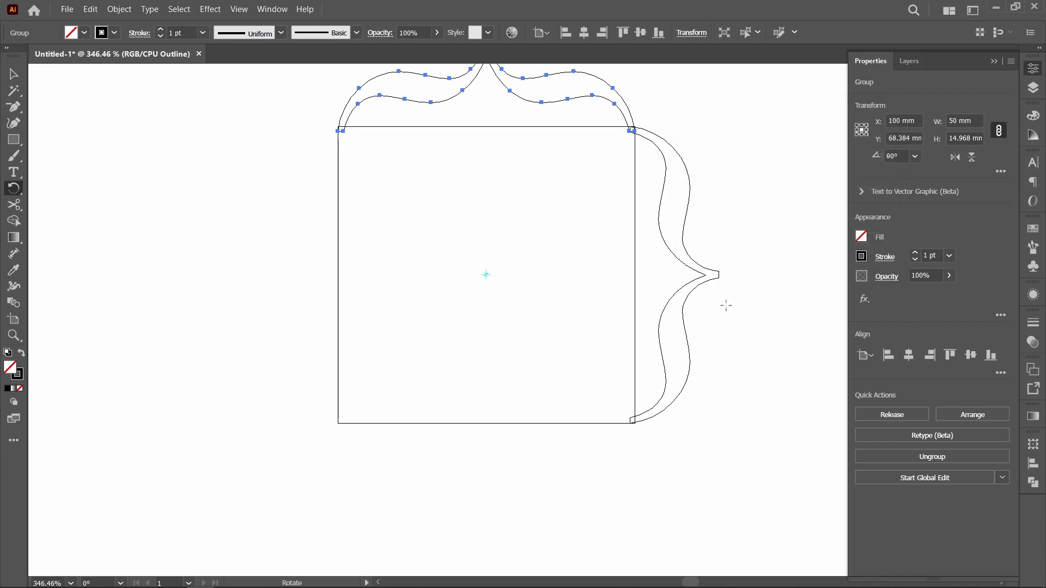
Repeat the rotated copy twice so that a brace sits on each of the square's four sides
key("ctrl+d")
key("ctrl+d")
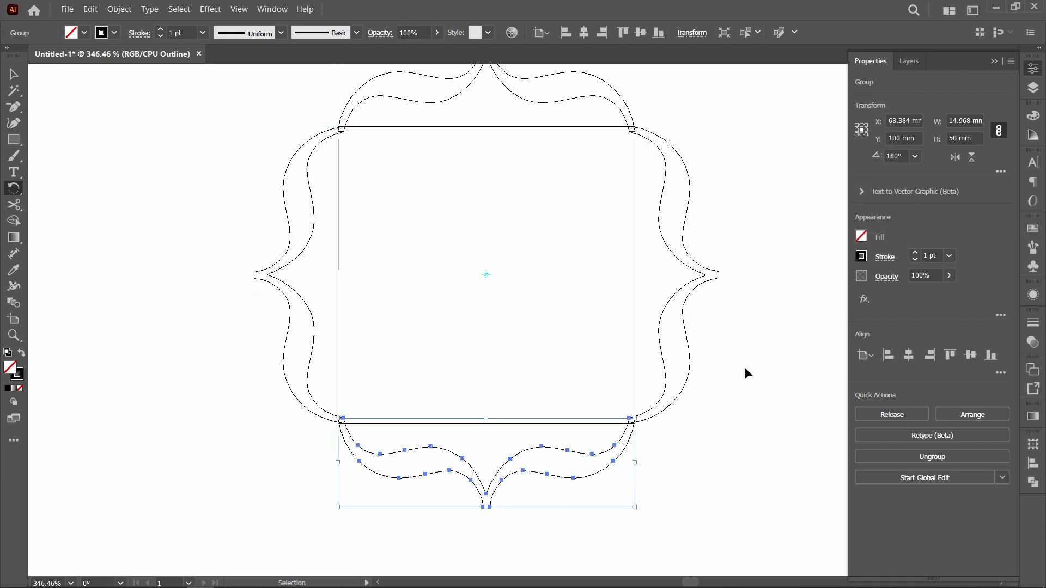
key("v")
left_click(701, 461)
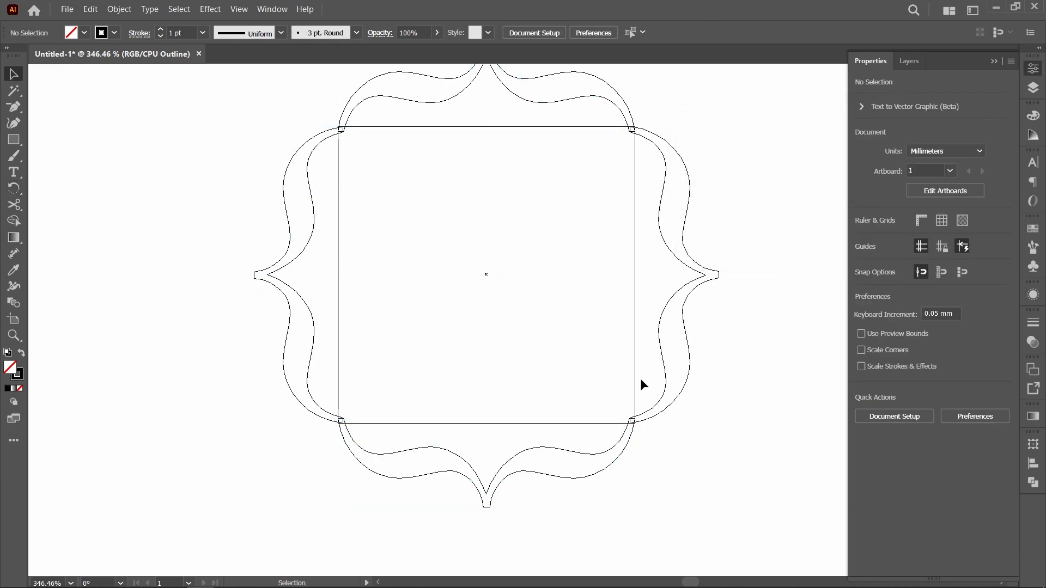
Delete the central square and check the corner where two brace ends overlap
left_click(635, 376)
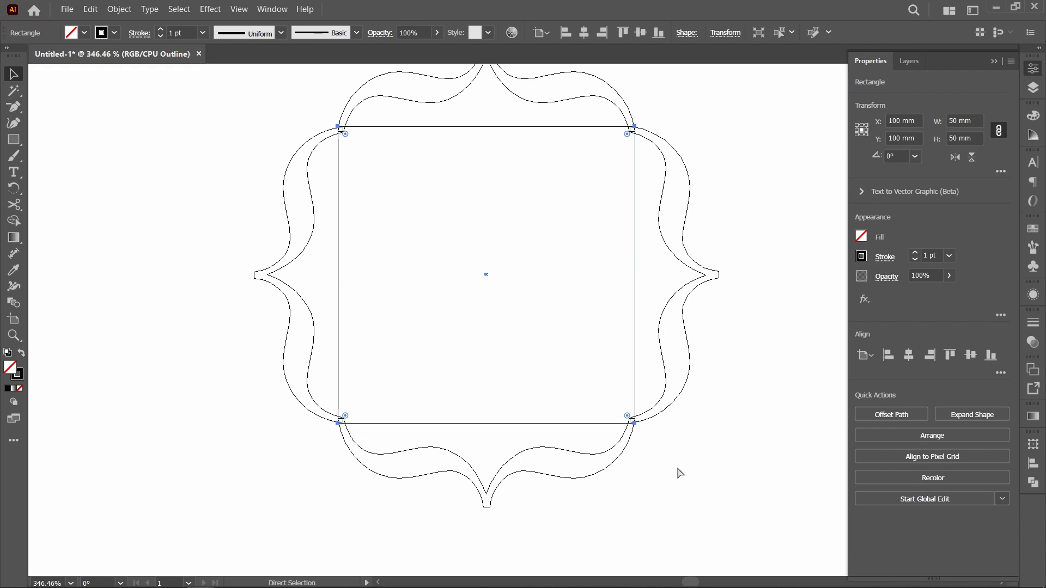
key("z")
left_click_drag(610, 400, 656, 439)
left_click_drag(388, 197, 491, 315)
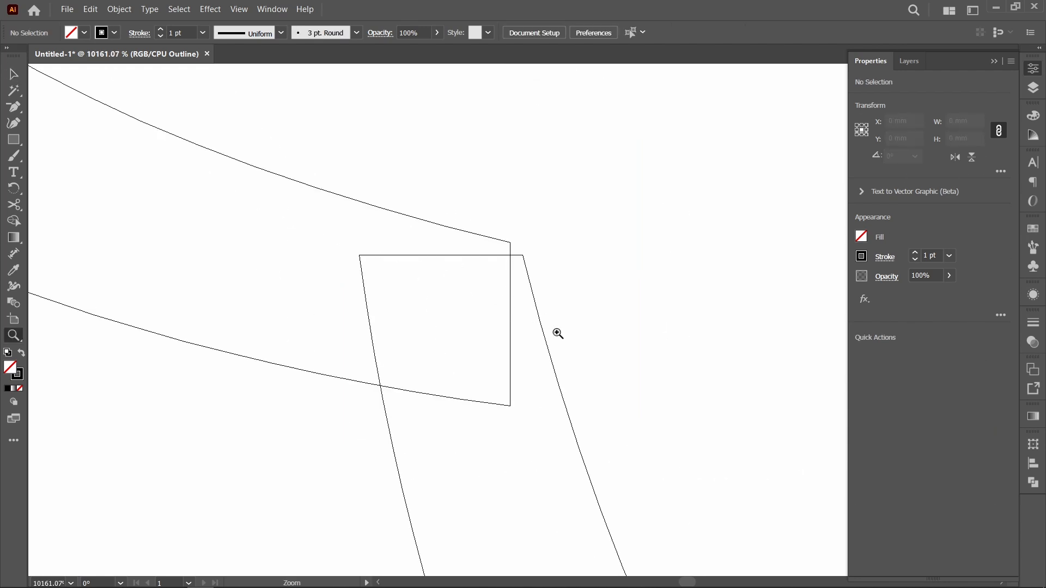
key("ctrl+0")
Set the keyboard increment preference to 0.05 mm
left_click_drag(441, 365, 587, 390)
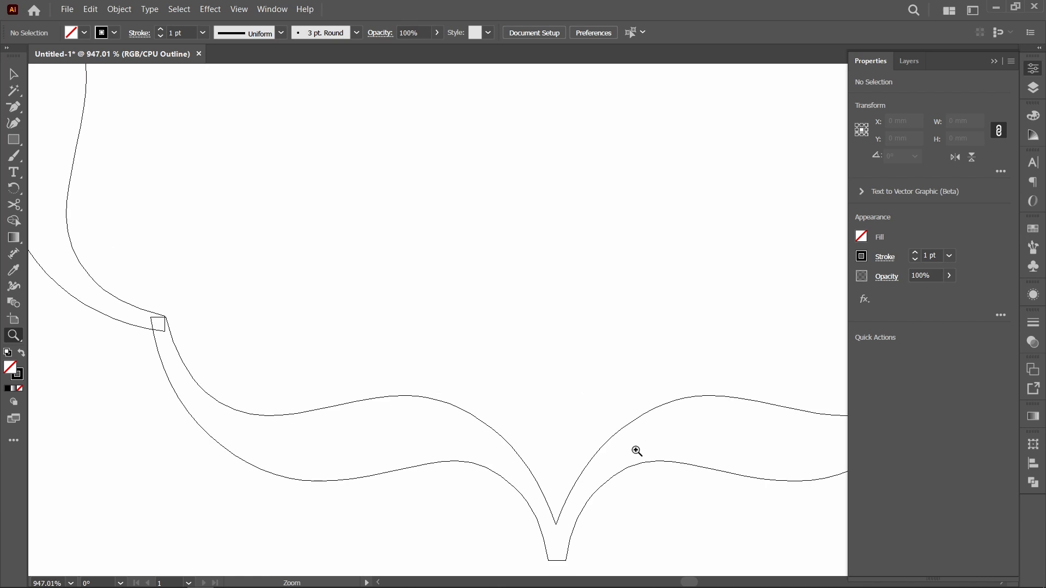
left_click(994, 61)
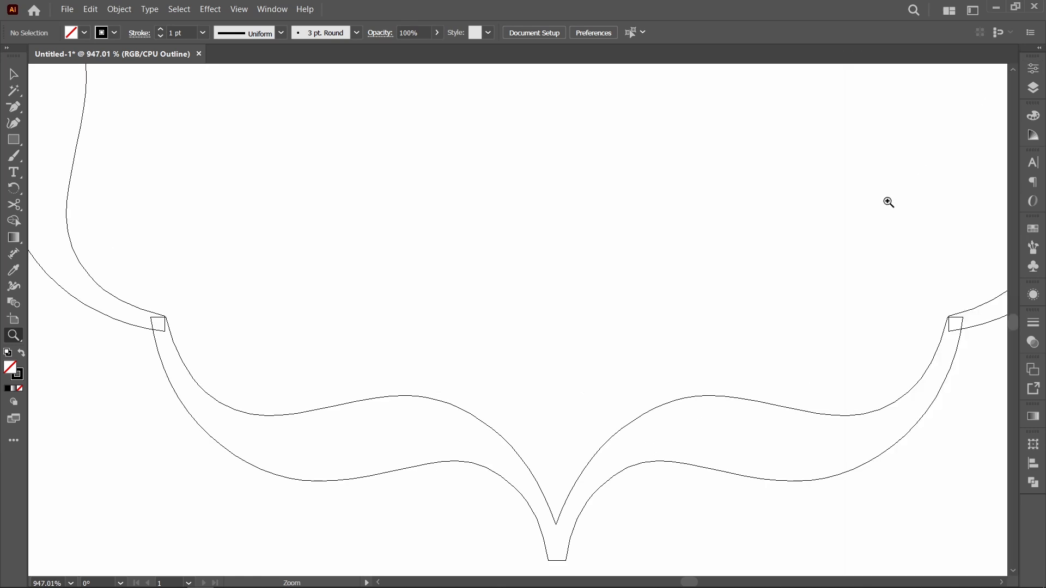
key("ctrl+k")
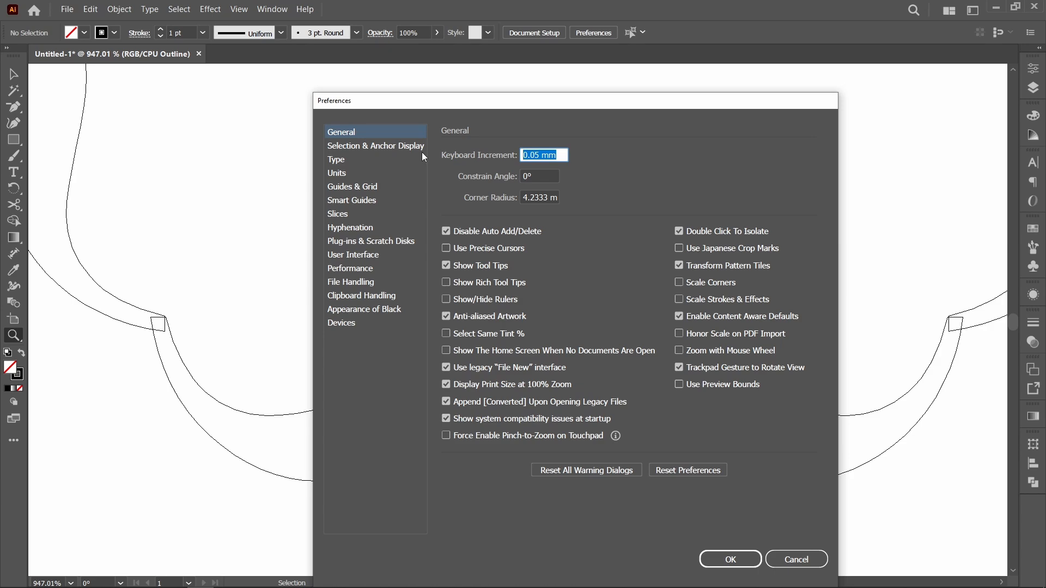
type("0/05")
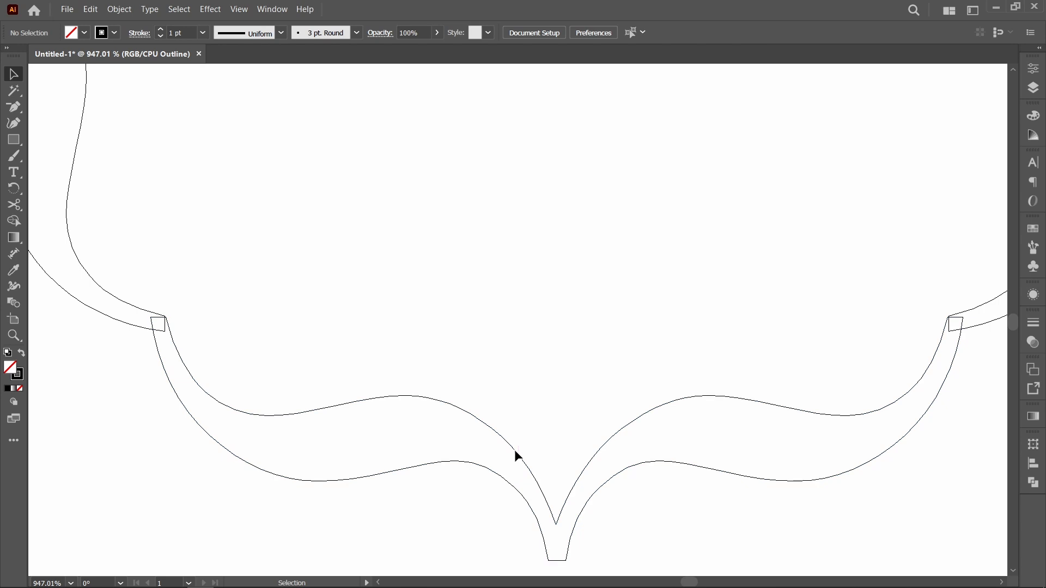
Nudge the bottom brace up and the left brace right by one increment to align their corner ends
left_click(530, 485)
key("Up")
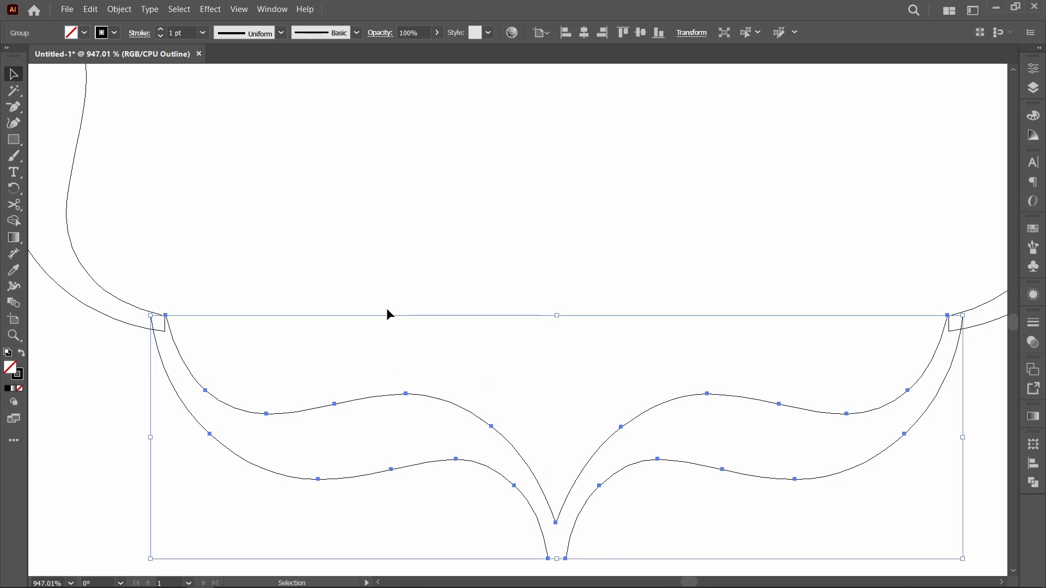
left_click(388, 312)
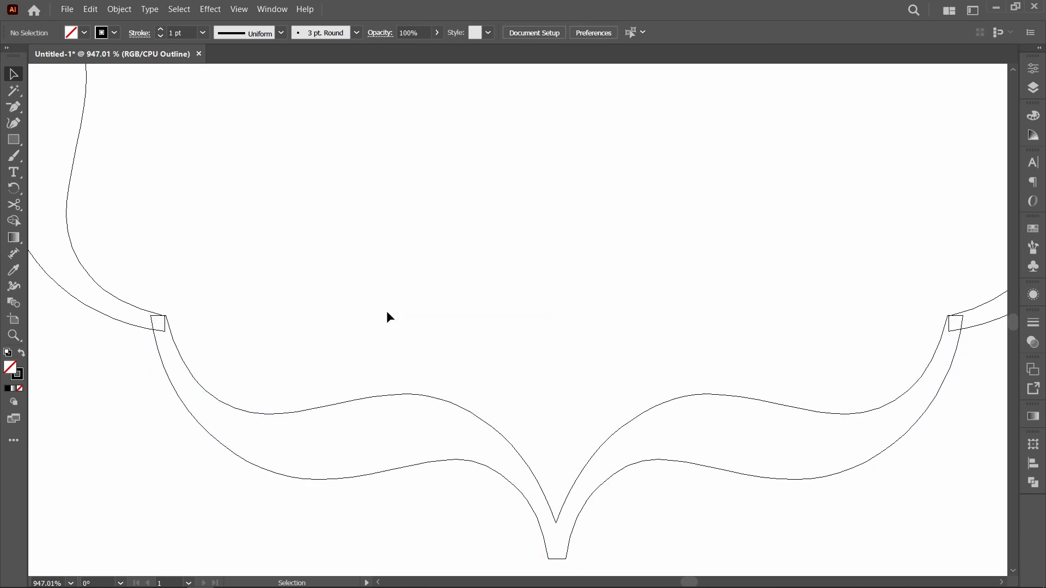
left_click(67, 197)
key("Right")
left_click(305, 301)
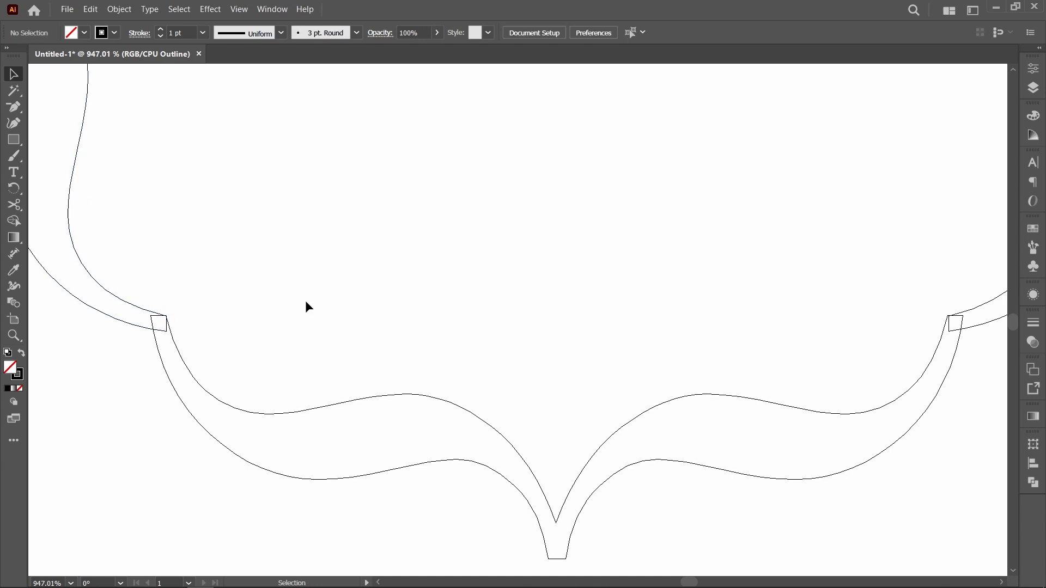
Return to the preview display and unite the four braces into one continuous frame
scroll(238, 321, "down", 1)
left_click_drag(776, 92, 675, 439)
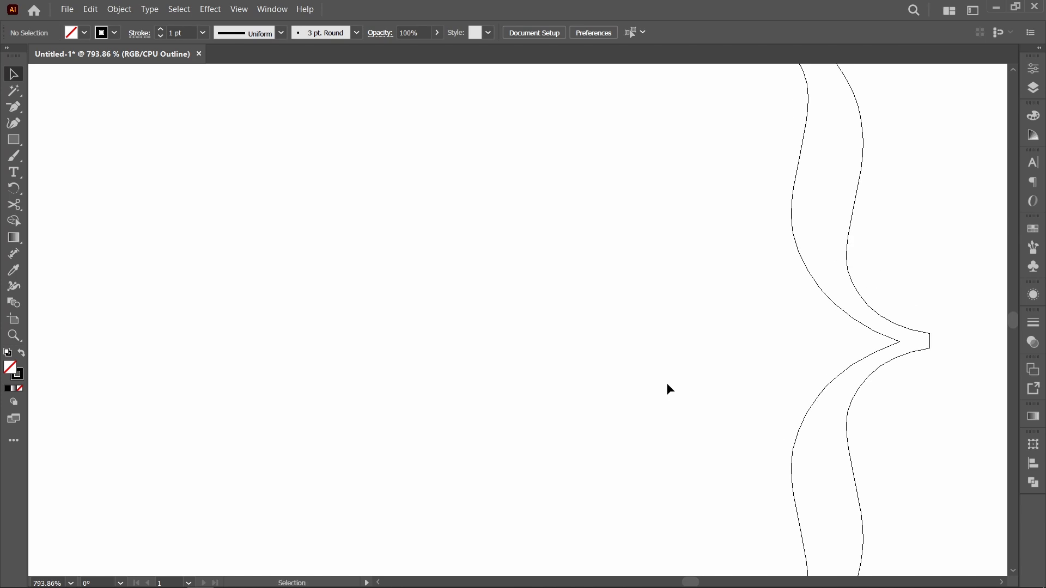
key("ctrl+0")
key("ctrl+y")
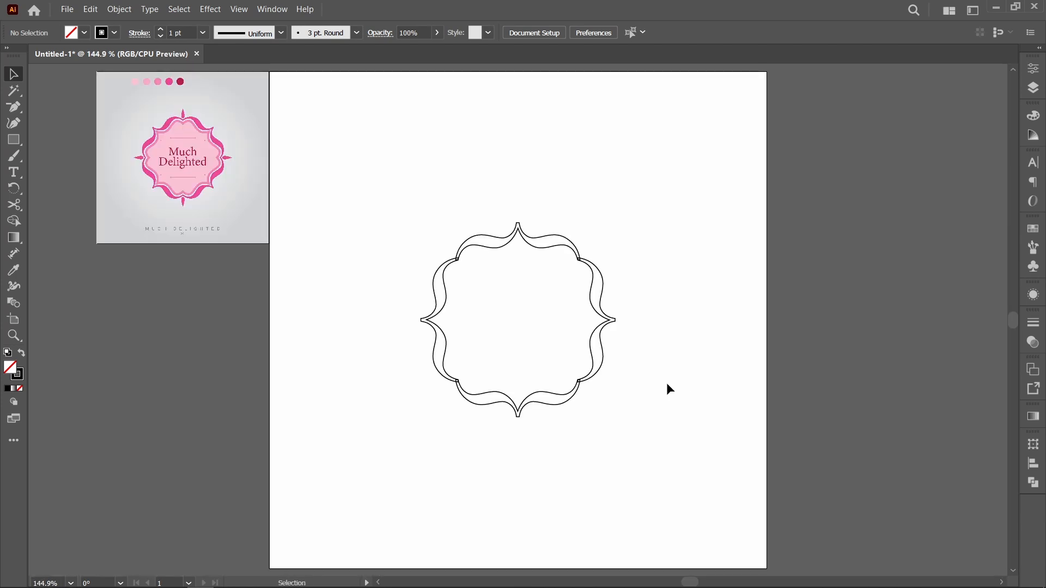
left_click_drag(412, 185, 679, 515)
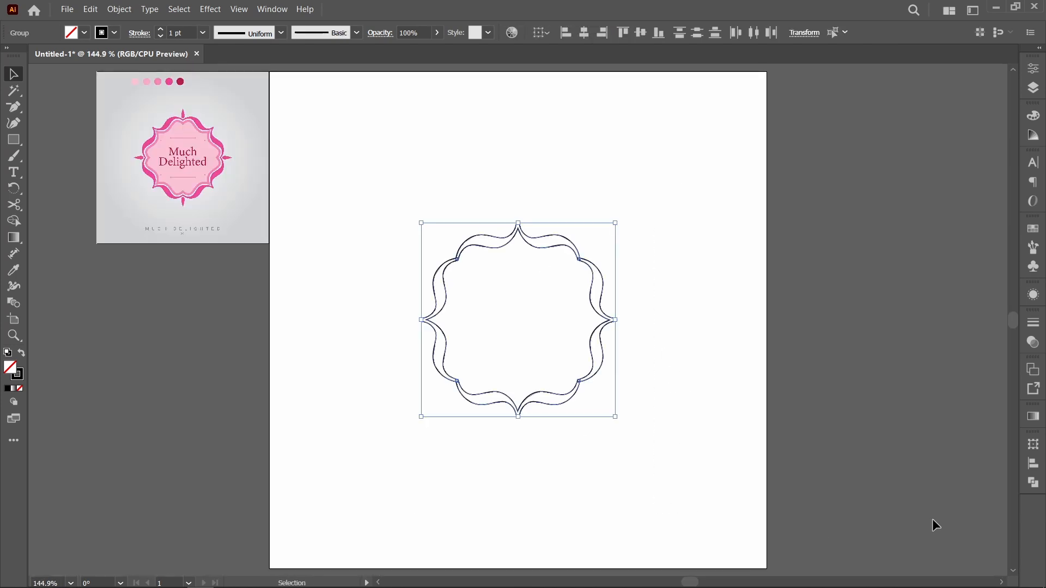
left_click(1035, 485)
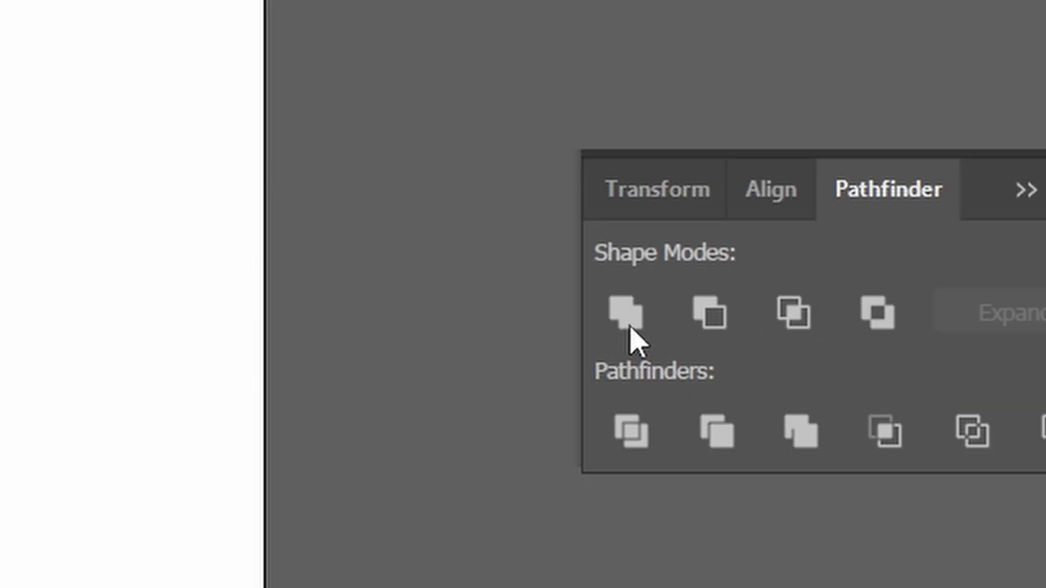
left_click(627, 315)
left_click(693, 511)
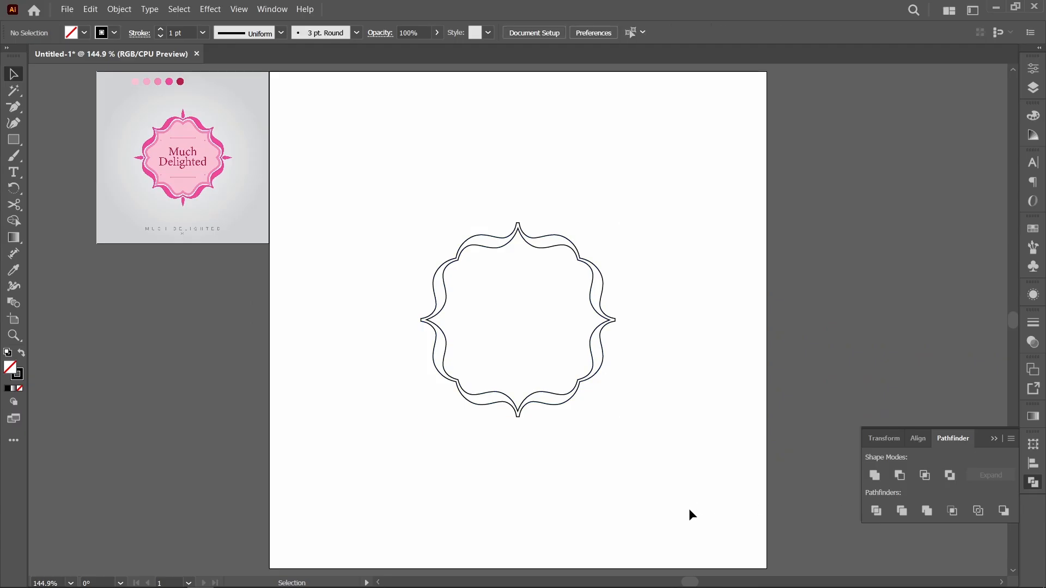
Swap the frame's fill and stroke for a solid black fill, and check a joined corner up close
key("shift+x")
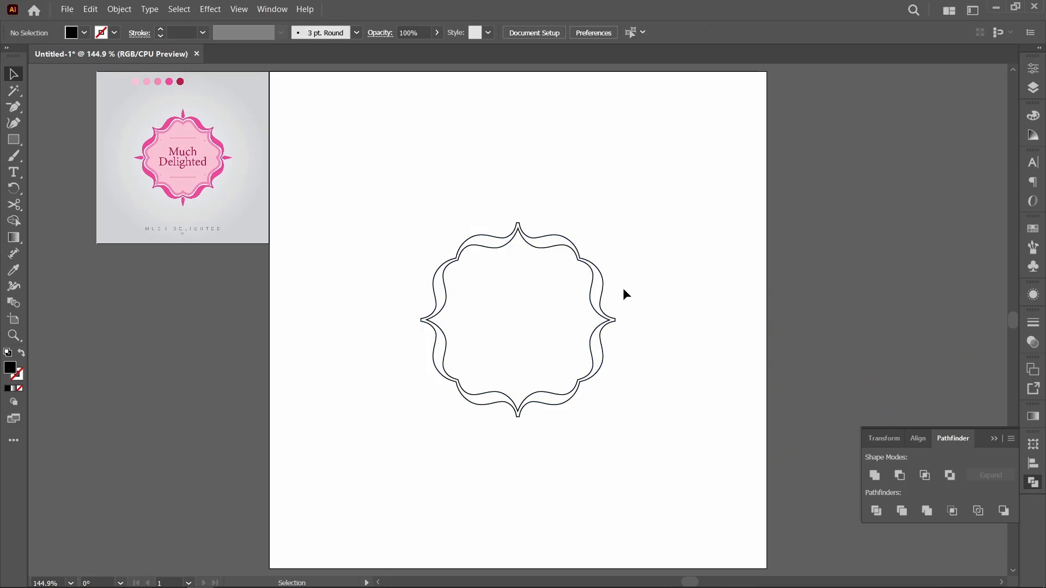
left_click(567, 325)
key("shift+x")
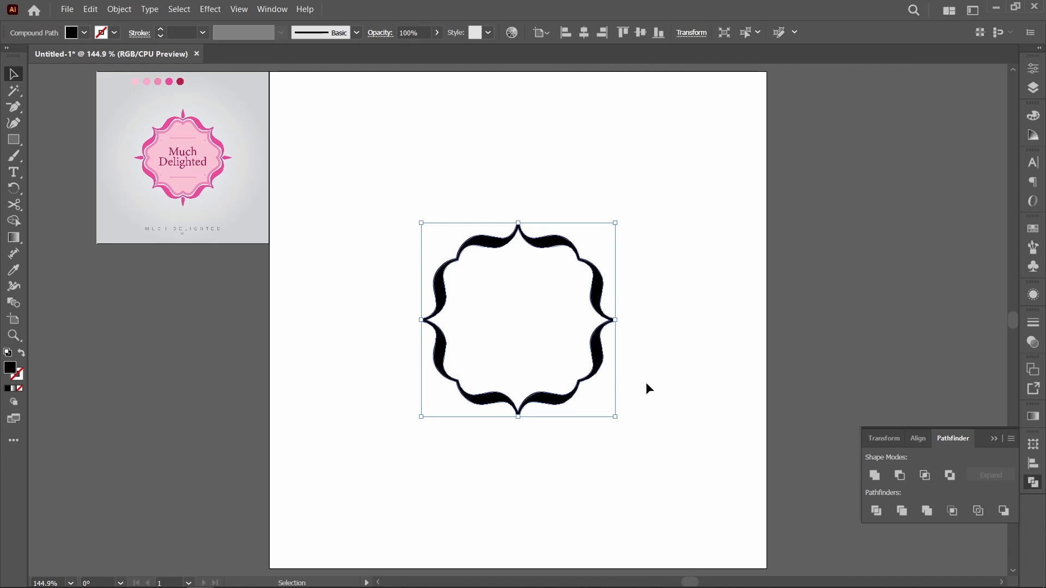
left_click(648, 383)
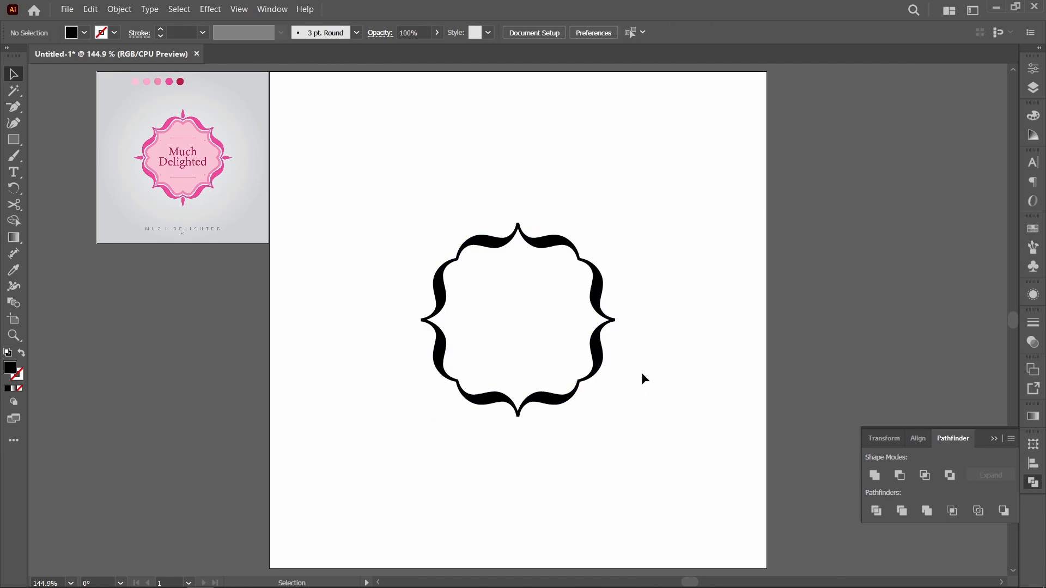
key("z")
left_click_drag(427, 240, 494, 294)
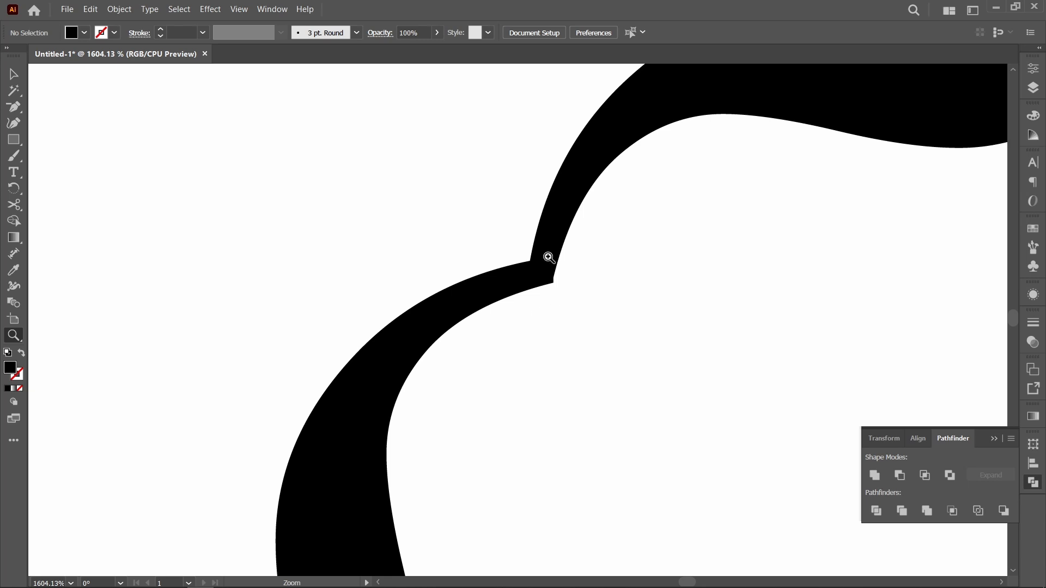
key("ctrl+0")
Draw a closed teardrop about 29 mm tall with the Pen tool above the frame, modelled on the reference label's ornament
left_click_drag(184, 108, 213, 141)
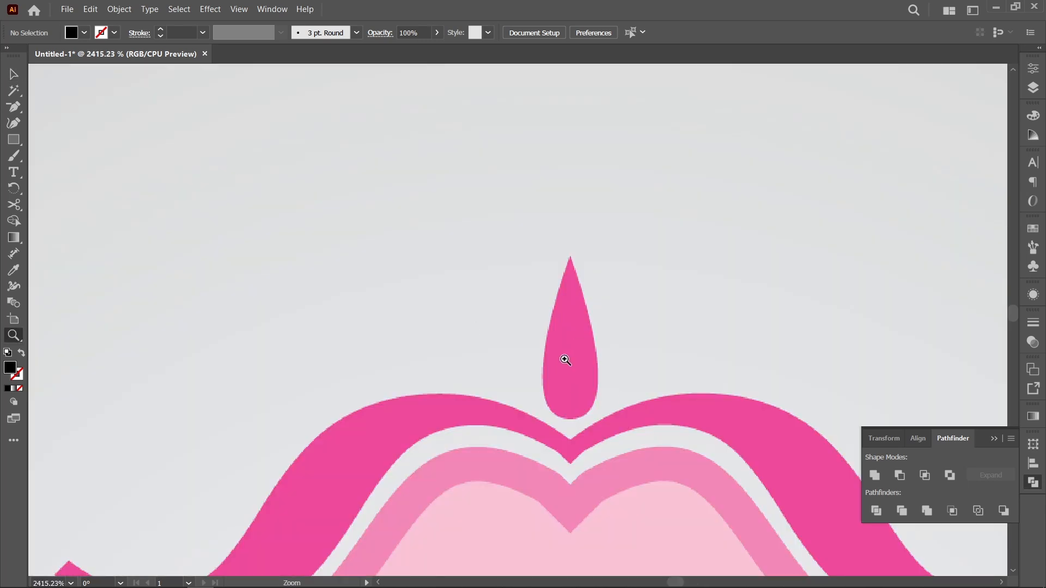
key("ctrl+0")
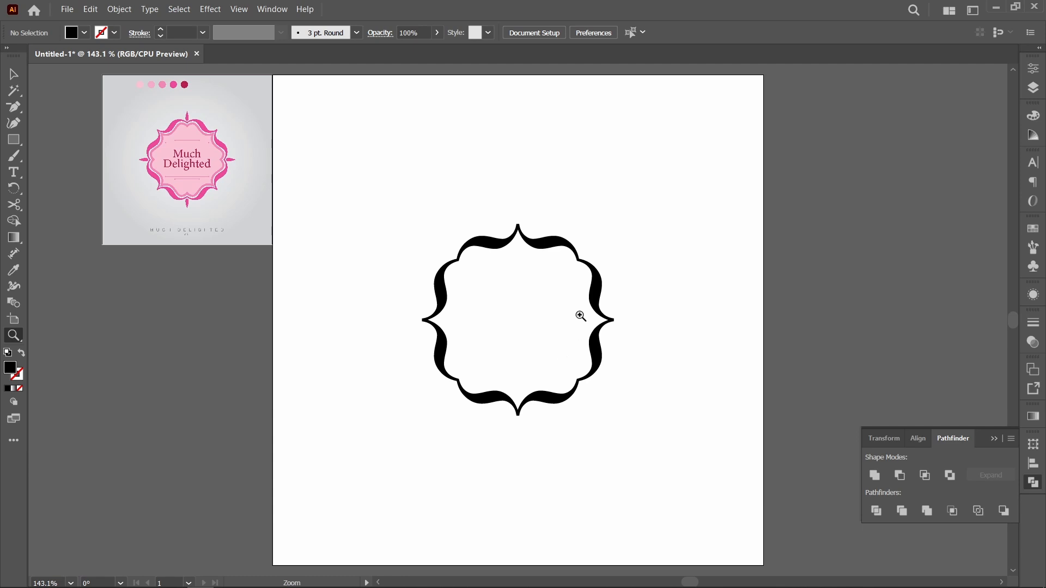
key("v")
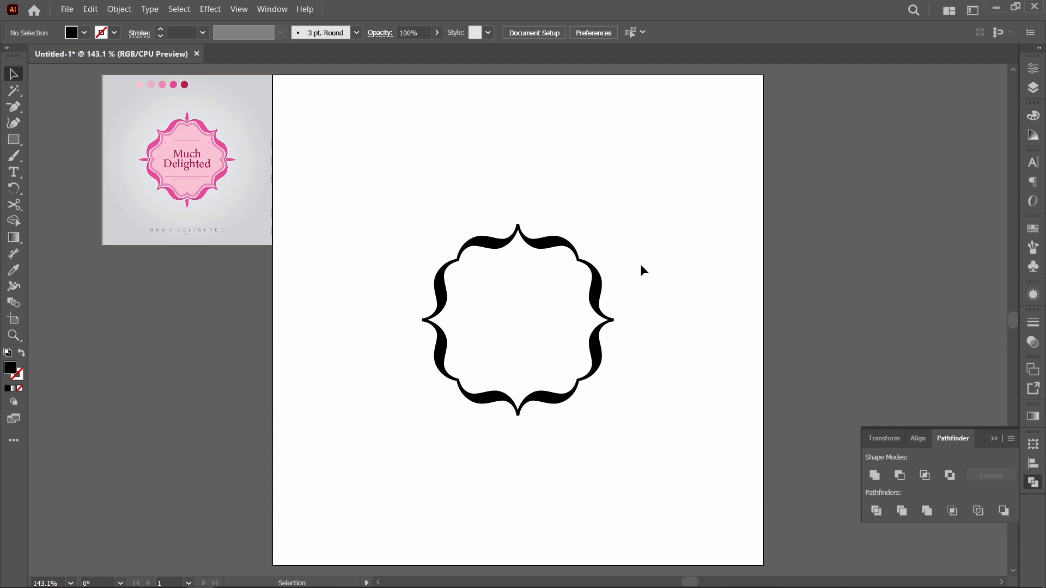
key("p")
left_click(628, 134)
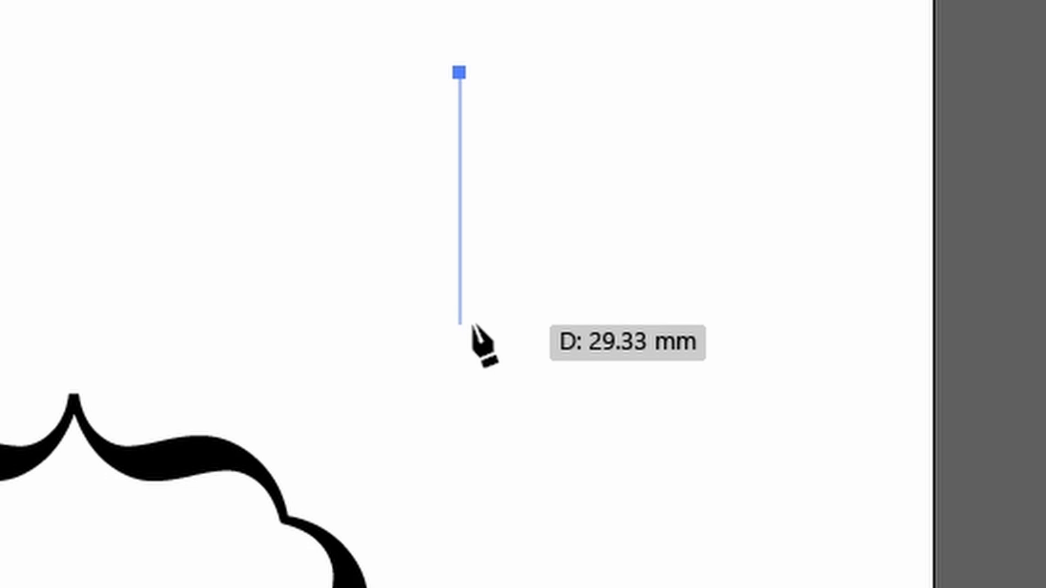
left_click_drag(471, 325, 564, 327)
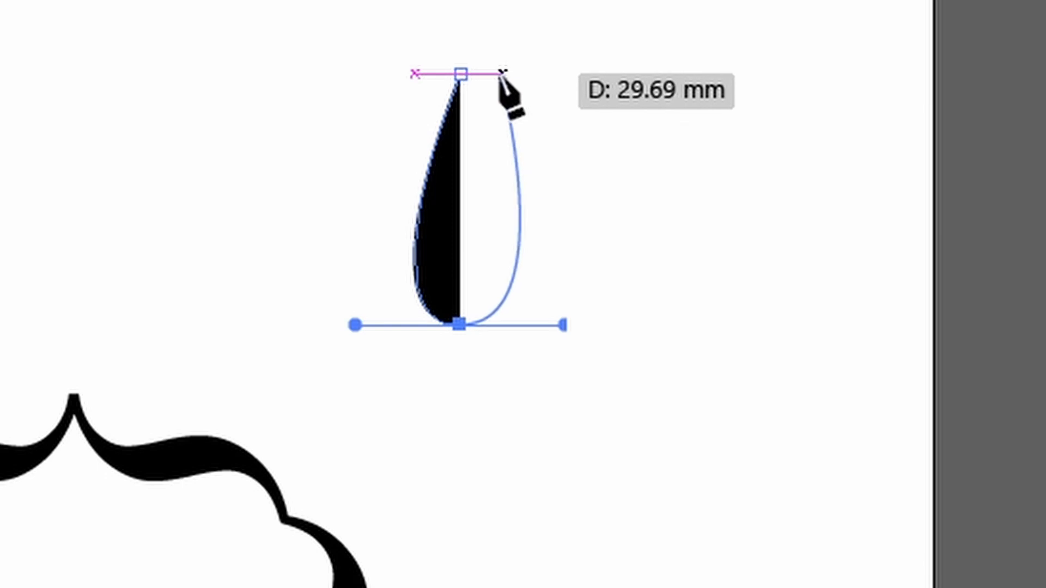
left_click(460, 73)
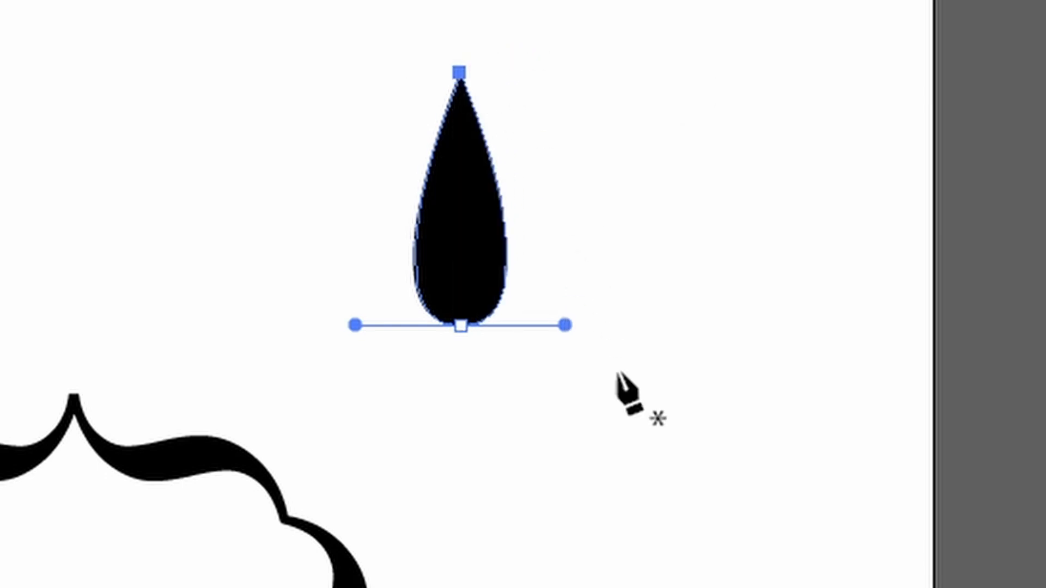
Scale the teardrop down proportionally to less than half its drawn size
key("v")
left_click_drag(642, 205, 627, 176)
left_click(641, 310)
Rotate the frame by 45°
left_click(599, 309)
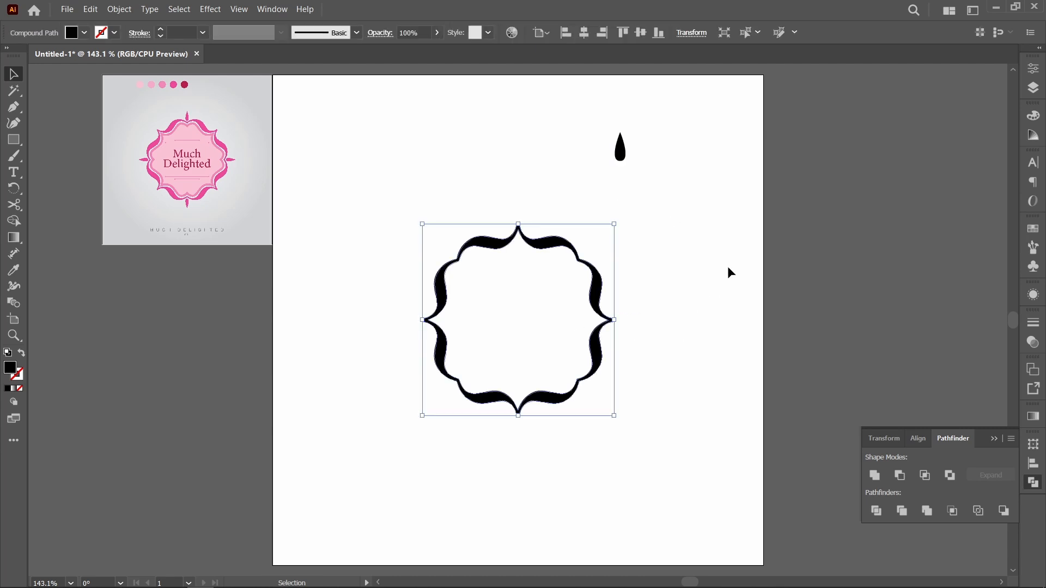
left_click(1032, 70)
left_click(897, 157)
type("45")
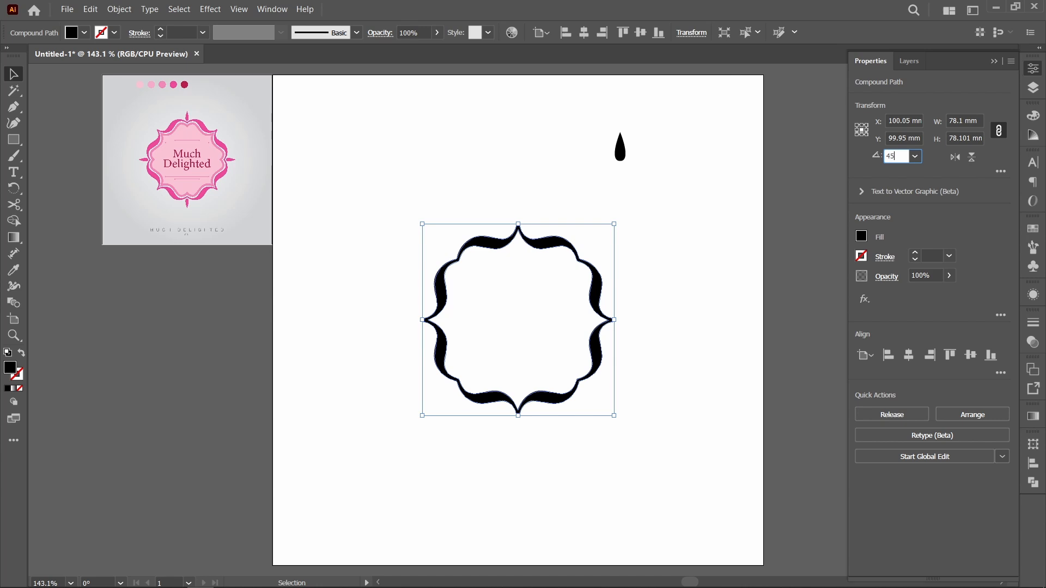
key("Return")
left_click(675, 209)
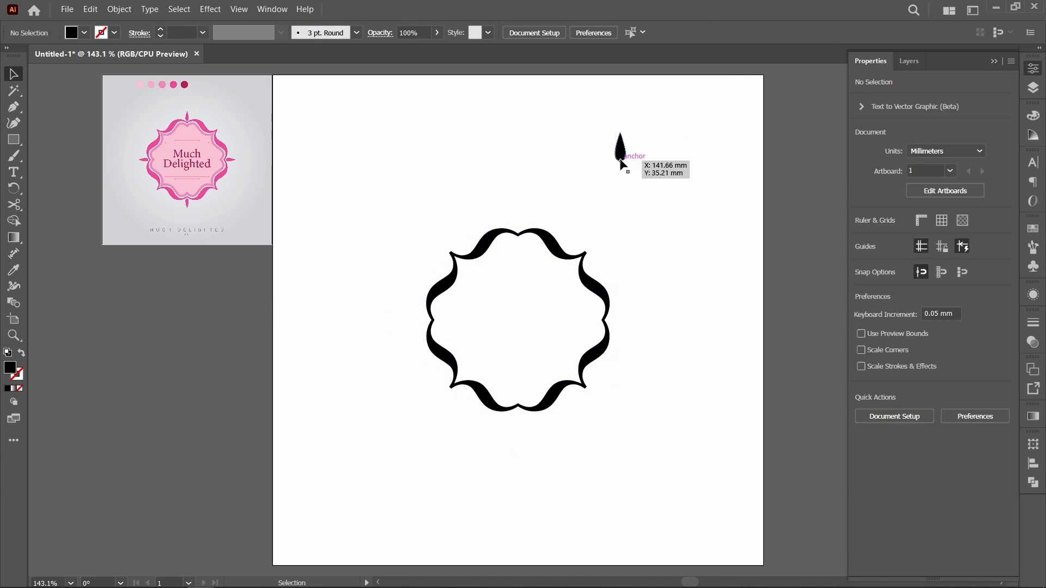
Place the teardrop centred just above the frame's upper notch and shrink it to about 3.3 × 9 mm
mouse_move(621, 159)
left_mouse_down()
mouse_move(524, 210)
mouse_move(582, 163)
mouse_move(519, 210)
mouse_move(522, 222)
left_mouse_up()
scroll(523, 218, "up", 5)
left_click_drag(342, 204, 342, 220)
key("ctrl+0")
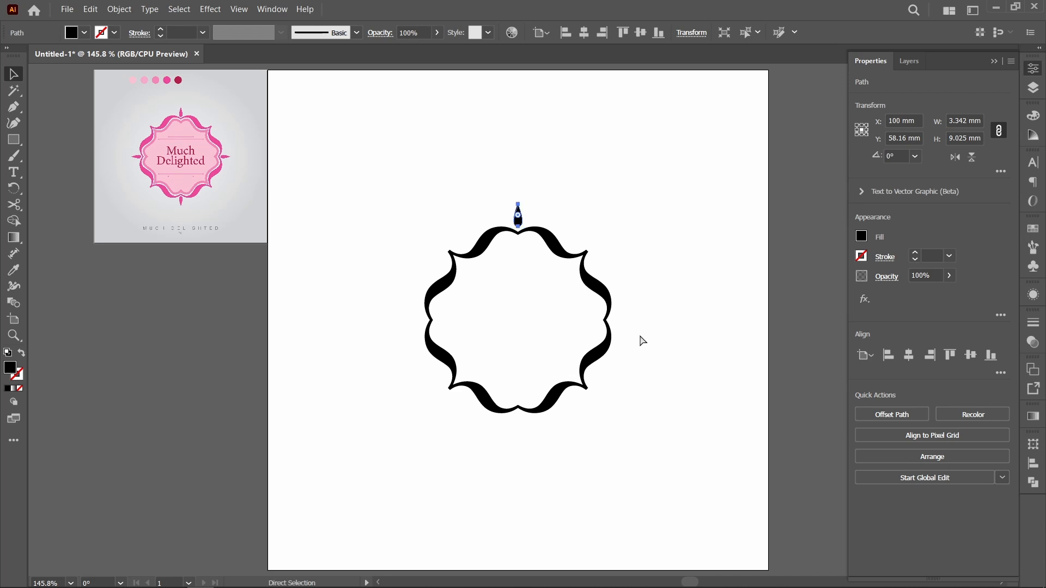
Paste the 50 mm square as a centre reference and make a 90° rotated copy of the teardrop around its centre
key("ctrl+v")
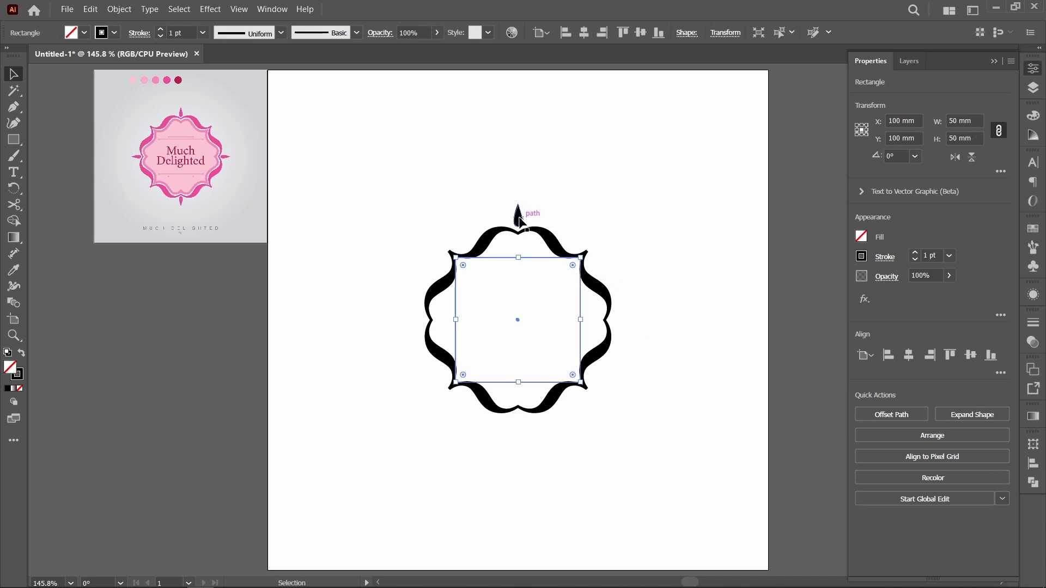
left_click(518, 216)
key("r")
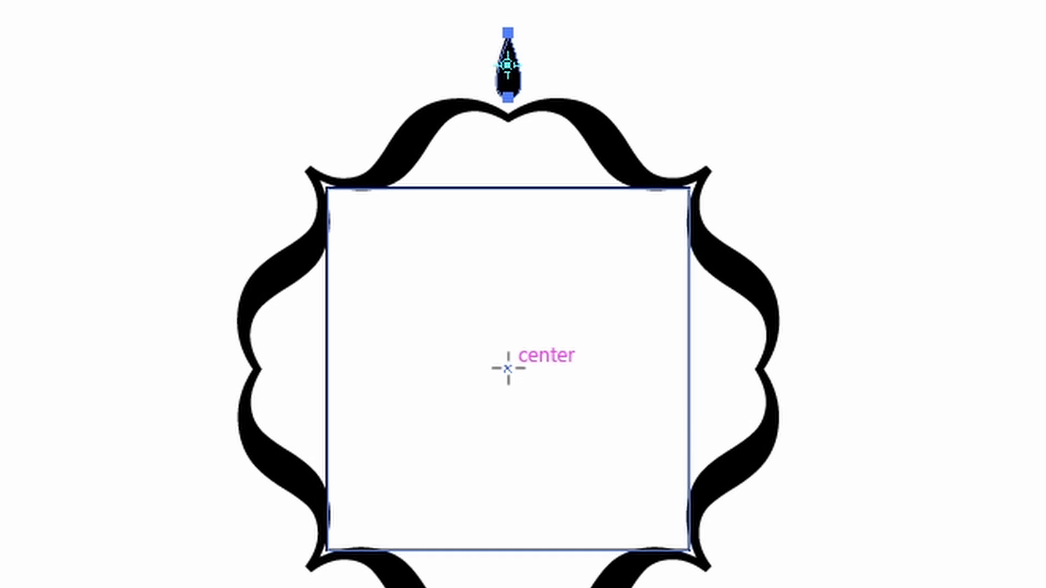
left_click(507, 367, "alt")
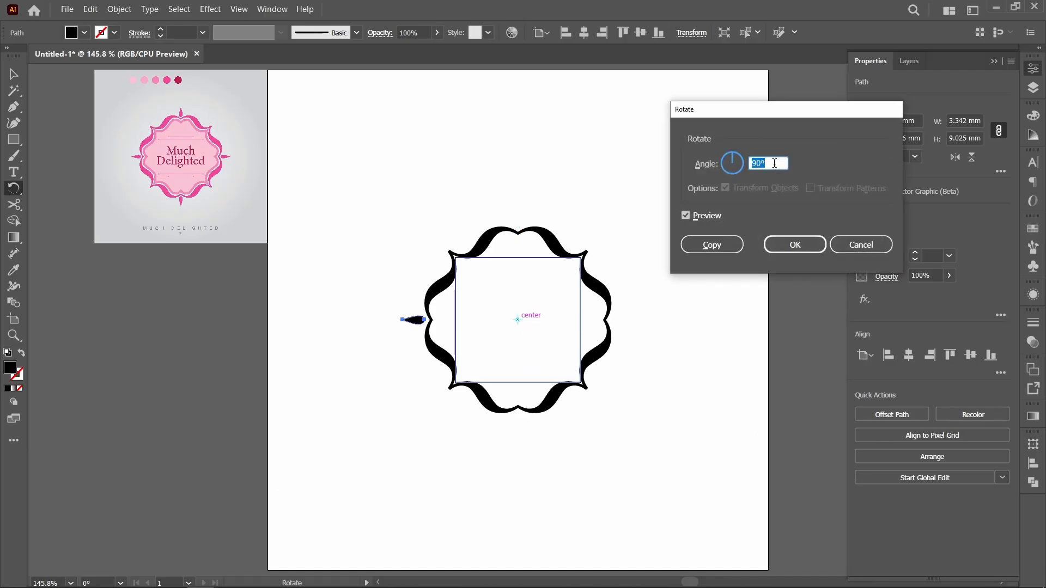
left_click(712, 245)
Repeat the rotated teardrop copy twice so one sits at each of the frame's four side notches, and remove the square
key("ctrl+d")
key("ctrl+d")
key("ctrl+shift+a")
key("v")
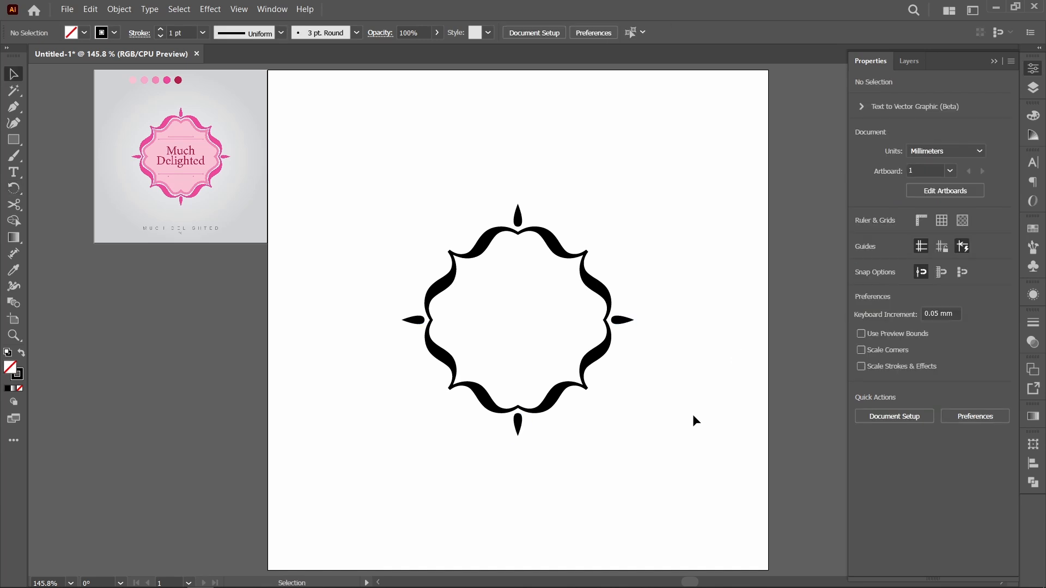
Group the four teardrops and fill them with the dark crimson swatch sampled from the reference image
left_click(623, 321)
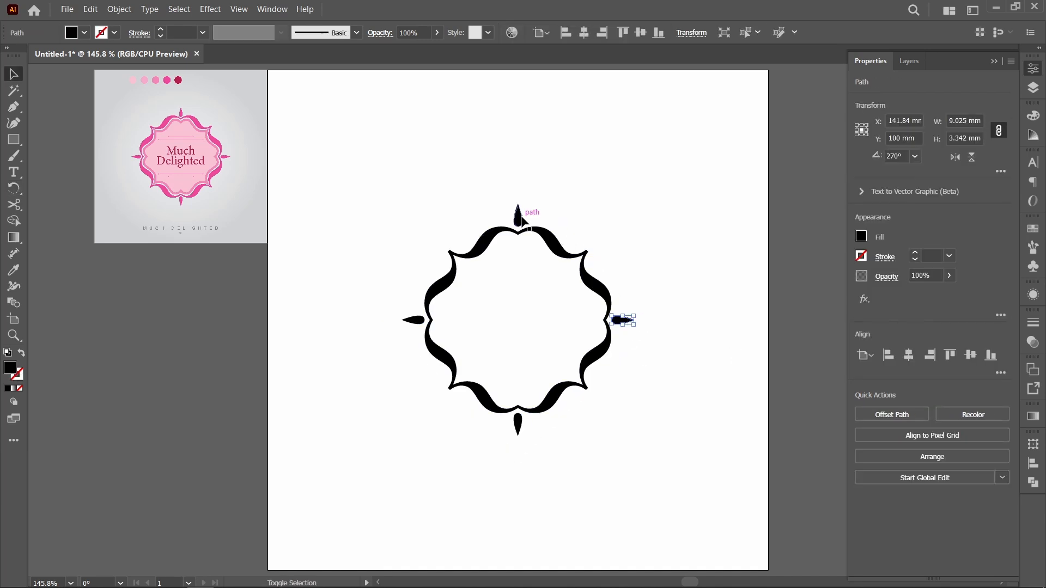
left_click(518, 215, "shift")
left_click(414, 319, "shift")
left_click(518, 428, "shift")
key("ctrl+g")
key("i")
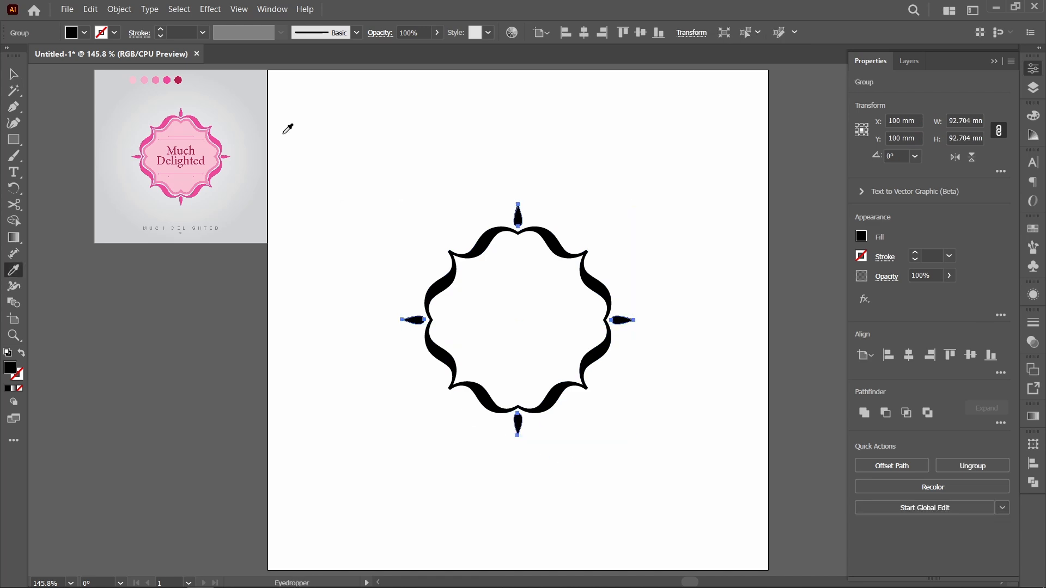
left_click(179, 81)
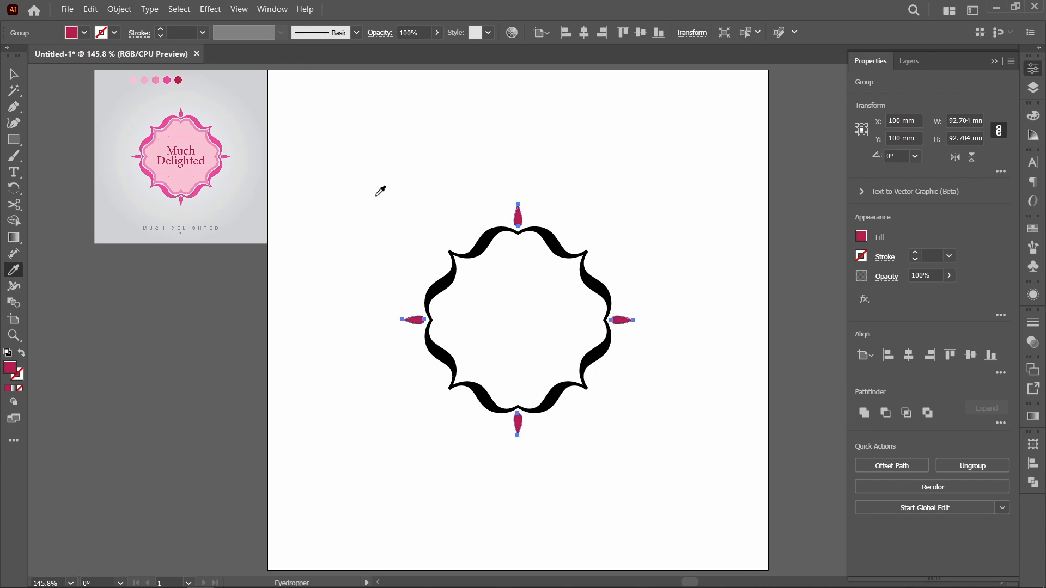
Fill the frame with the bright pink swatch, fourth in the reference image's row
key("v")
left_click(479, 251)
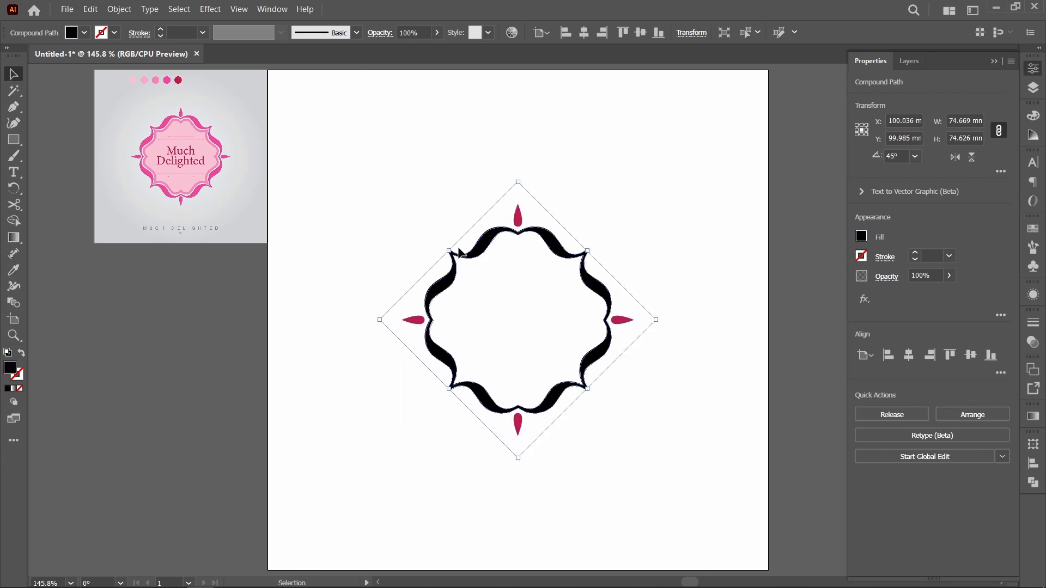
key("i")
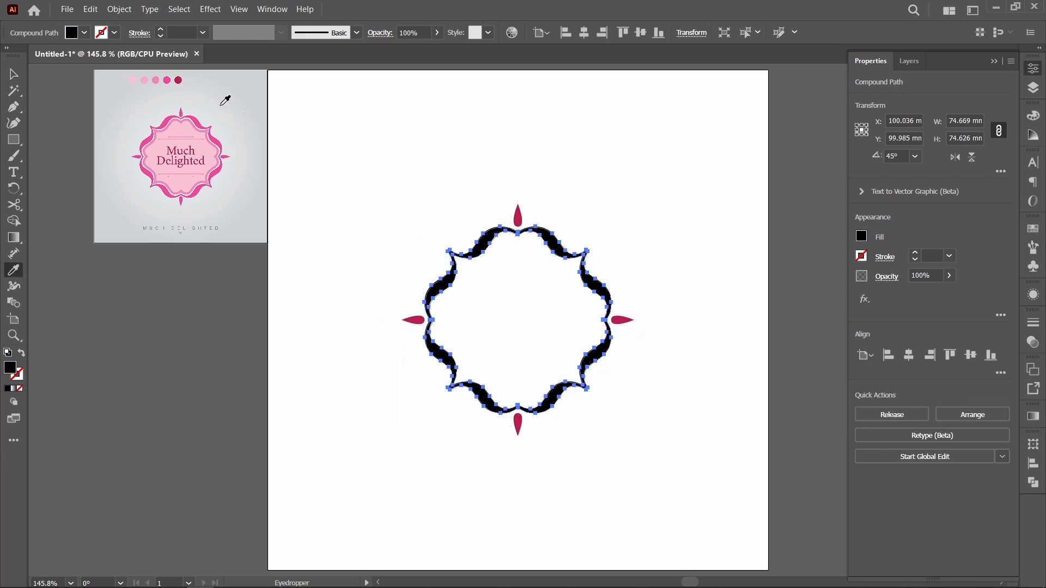
left_click(169, 79)
key("v")
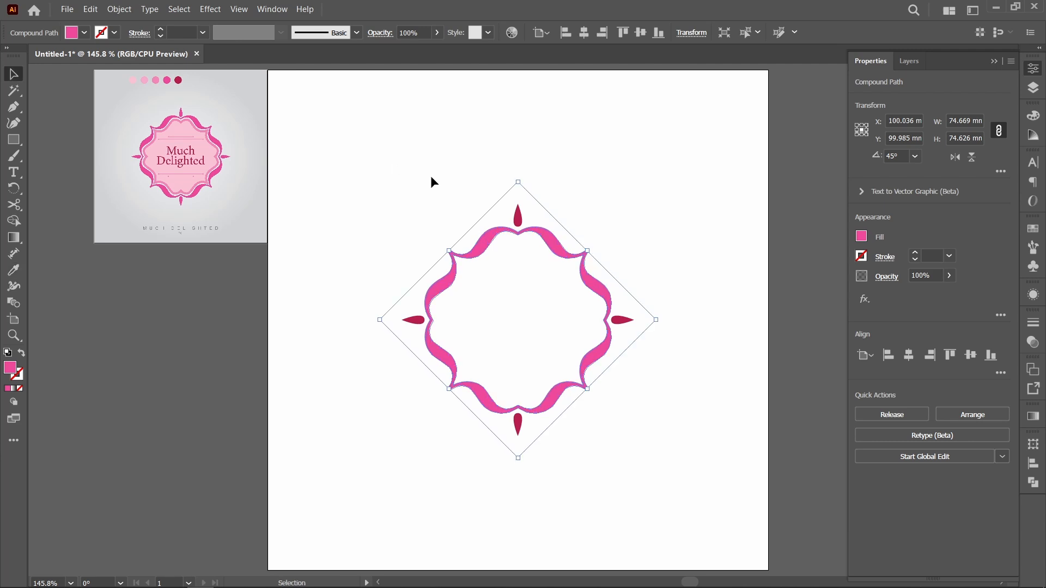
left_click(413, 186)
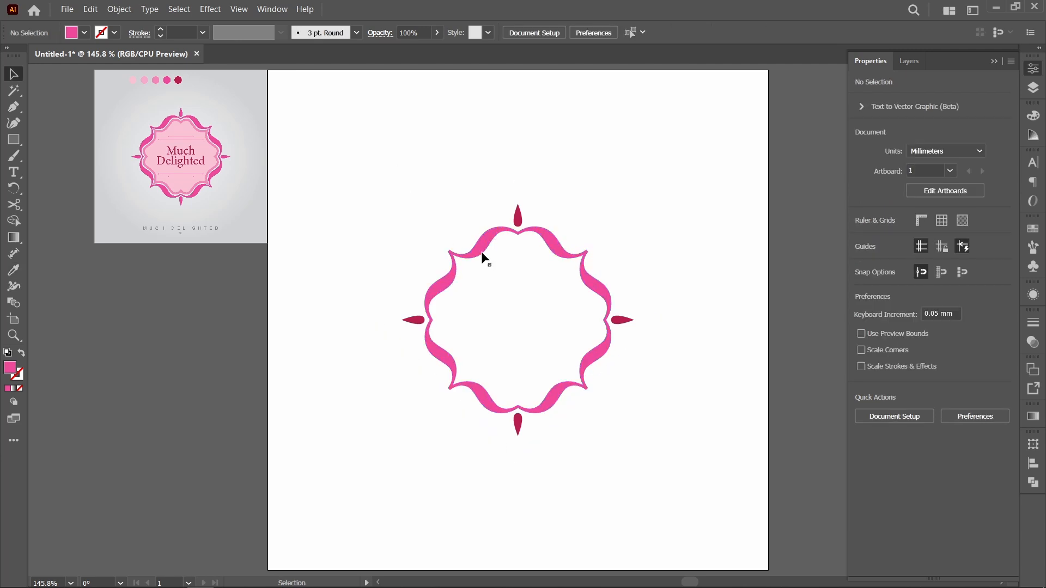
left_click(571, 251)
left_click(675, 305)
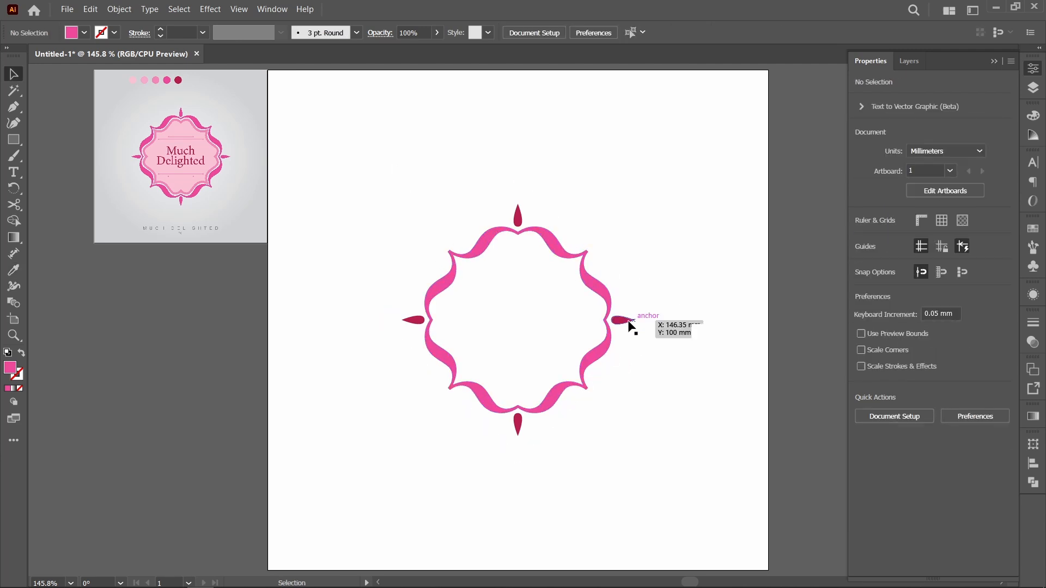
left_click_drag(612, 304, 700, 257)
key("ctrl+z")
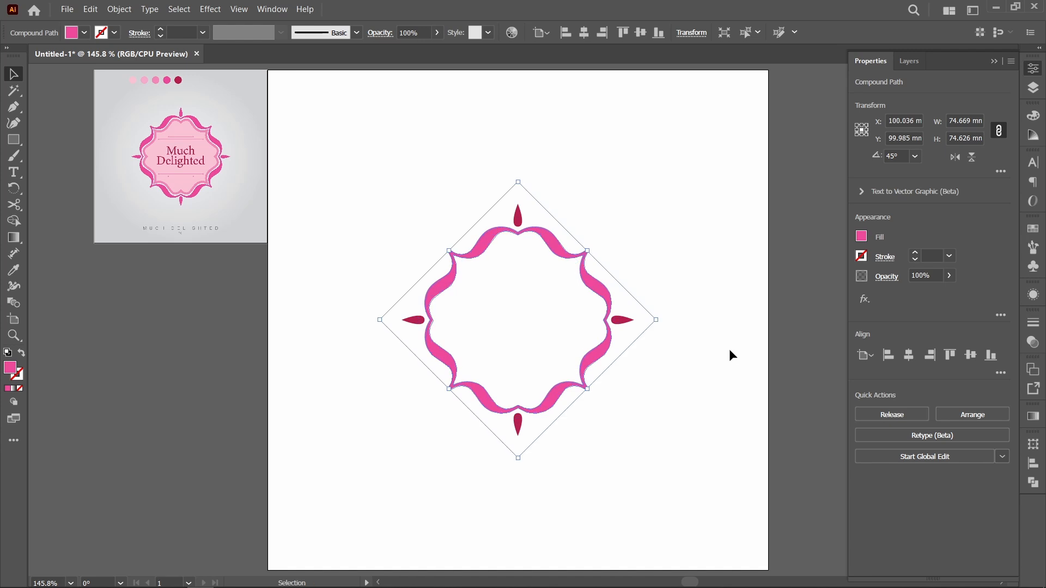
Fill the frame's empty interior with the pale pink sampled from the reference label, using Live Paint
key("k")
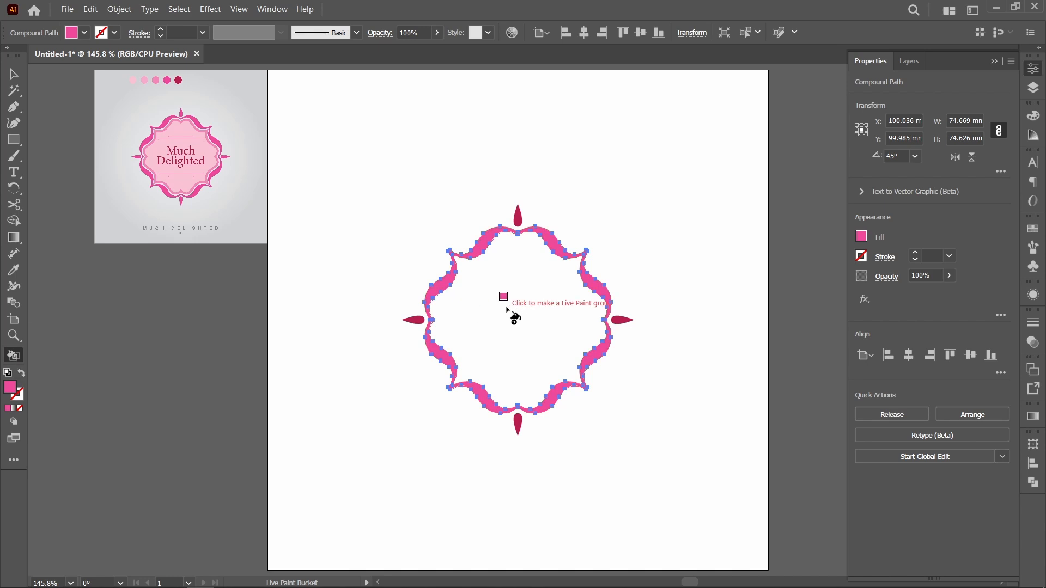
left_click(190, 131, "alt")
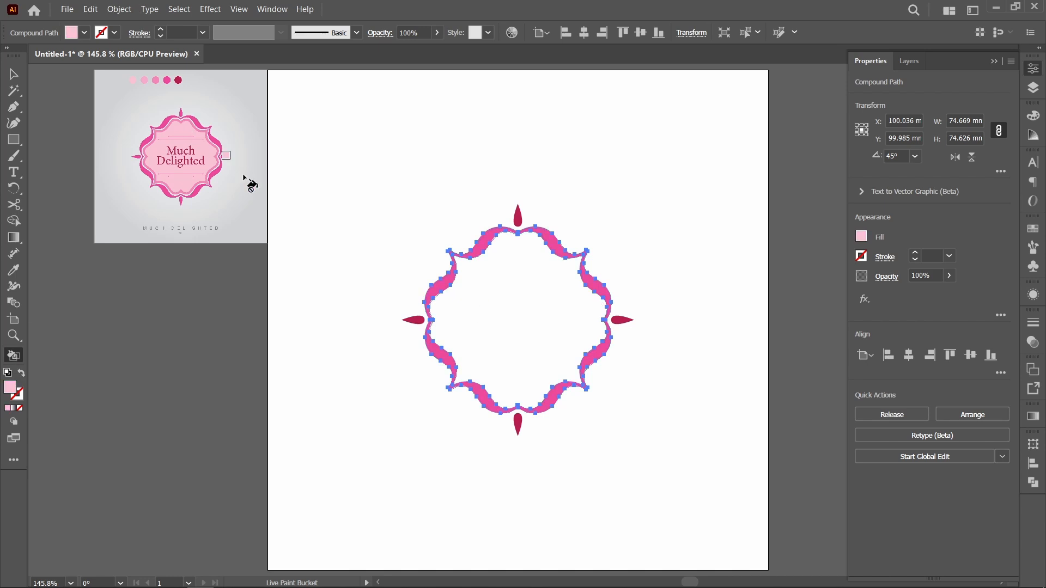
left_click(530, 297)
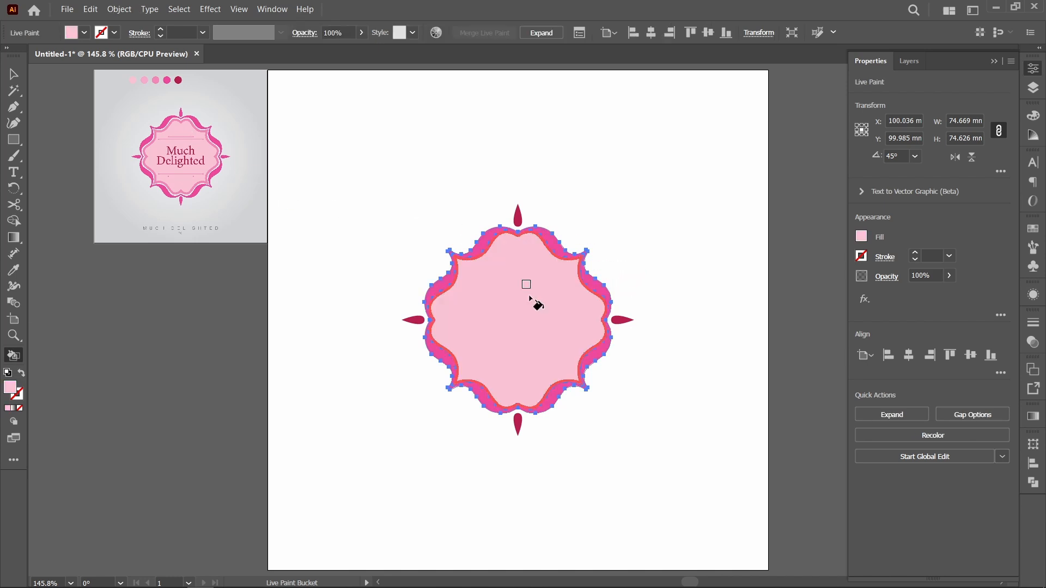
Expand the Live Paint object, ungroup it, and select its pale pink interior panel on its own
key("v")
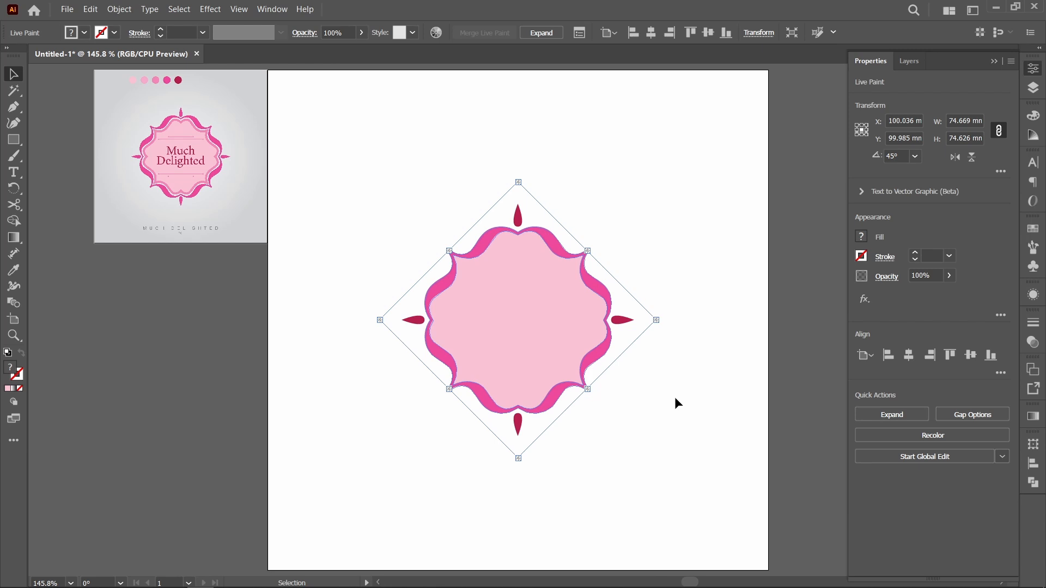
left_click(542, 33)
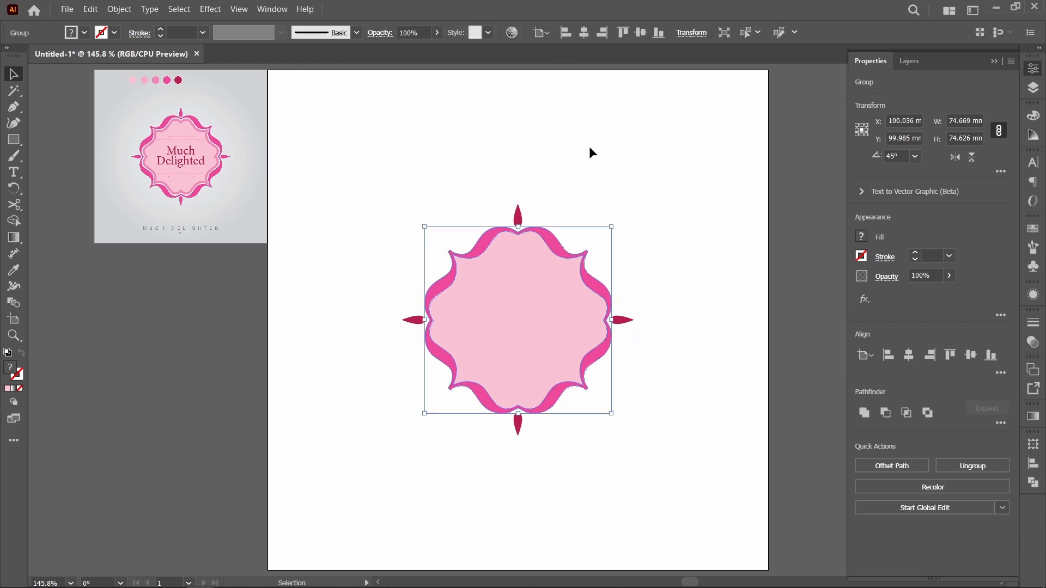
key("ctrl+shift+g")
left_click(635, 231)
left_click(569, 303)
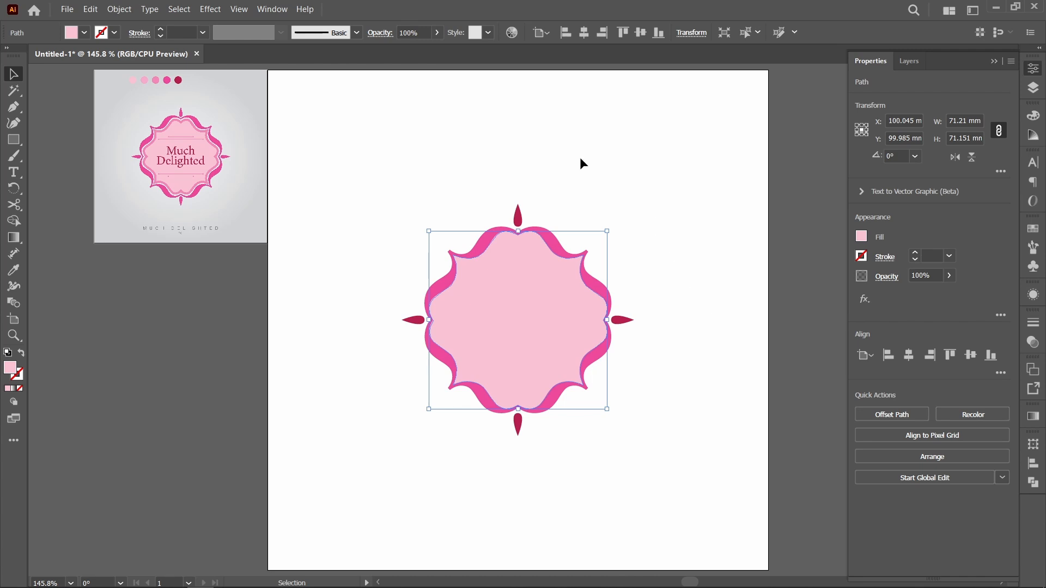
Fill the interior panel with the medium pink swatch, third in the reference image's row
key("i")
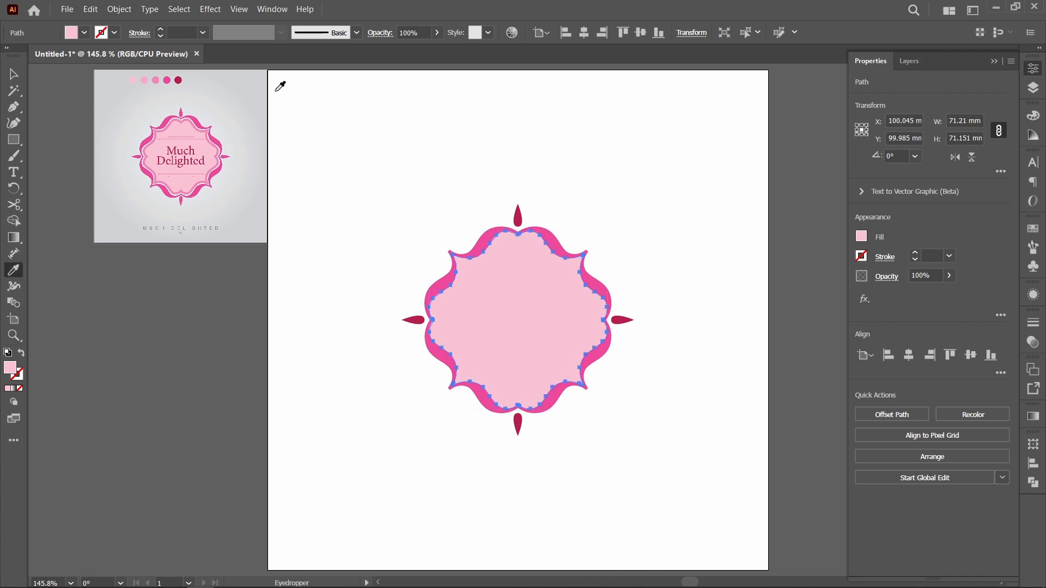
left_click(156, 79)
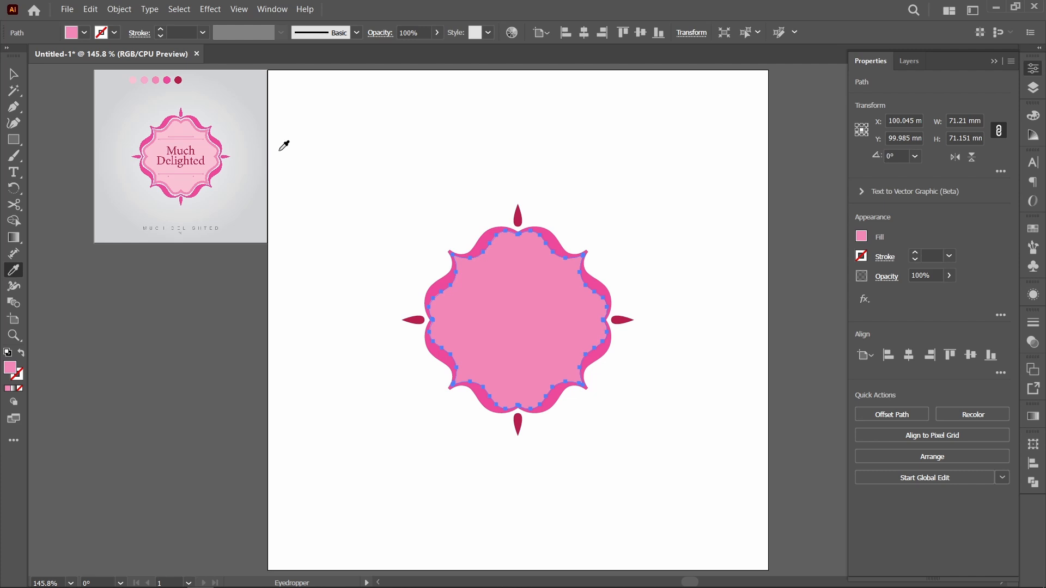
key("v")
left_click(486, 150)
key("a")
left_click_drag(524, 282, 605, 247)
key("ctrl+z")
key("v")
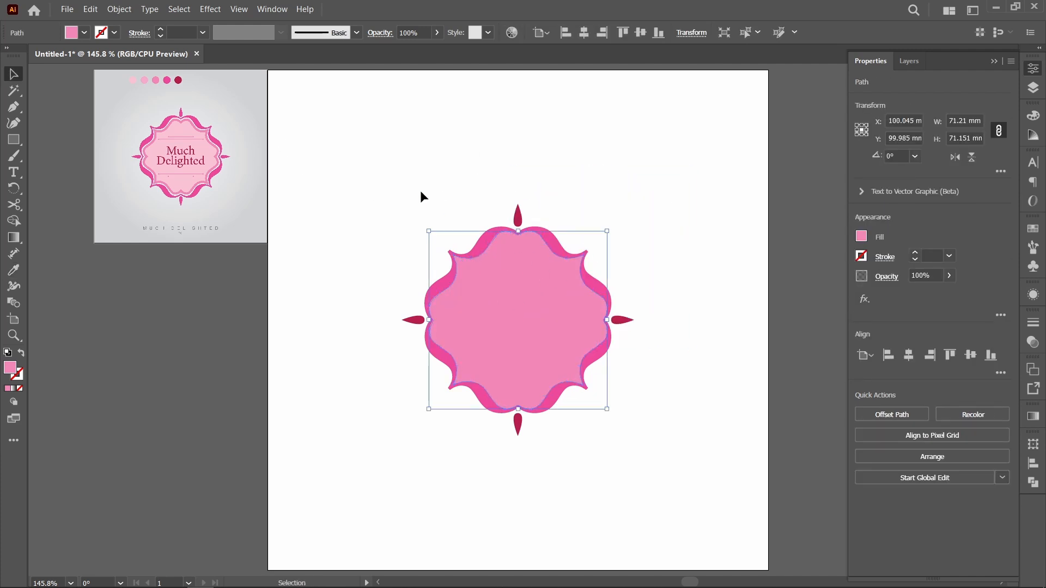
Offset the interior panel's path by -2 mm and fill the smaller copy with pale pink sampled from the reference image
left_click(119, 9)
mouse_move(159, 282)
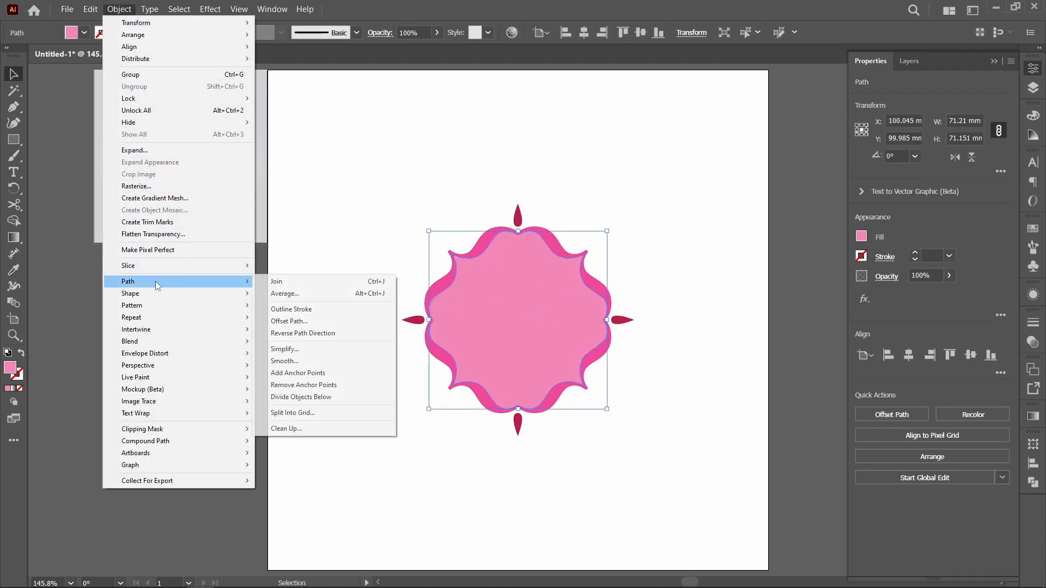
left_click(289, 322)
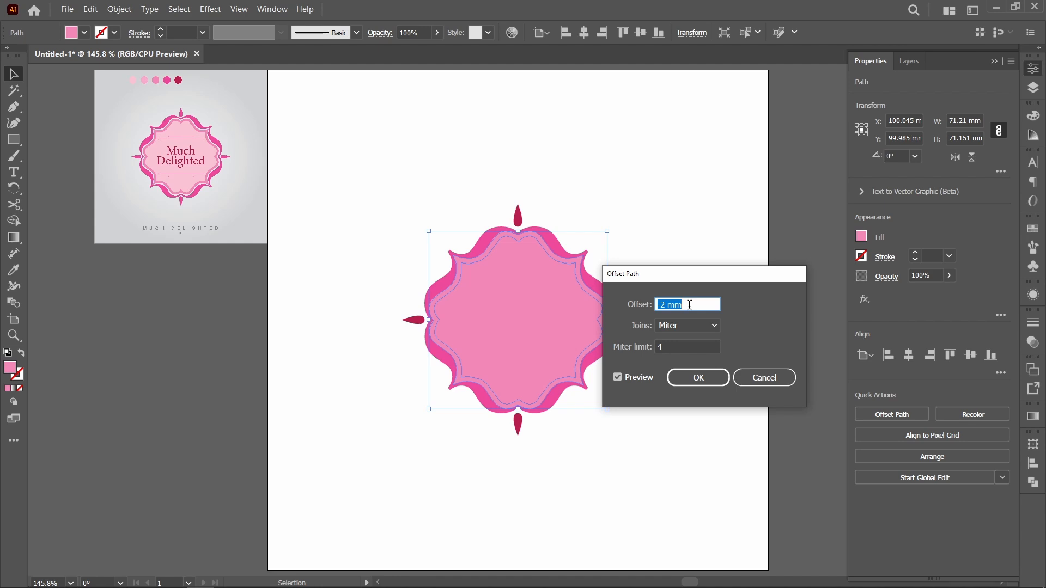
left_click(696, 375)
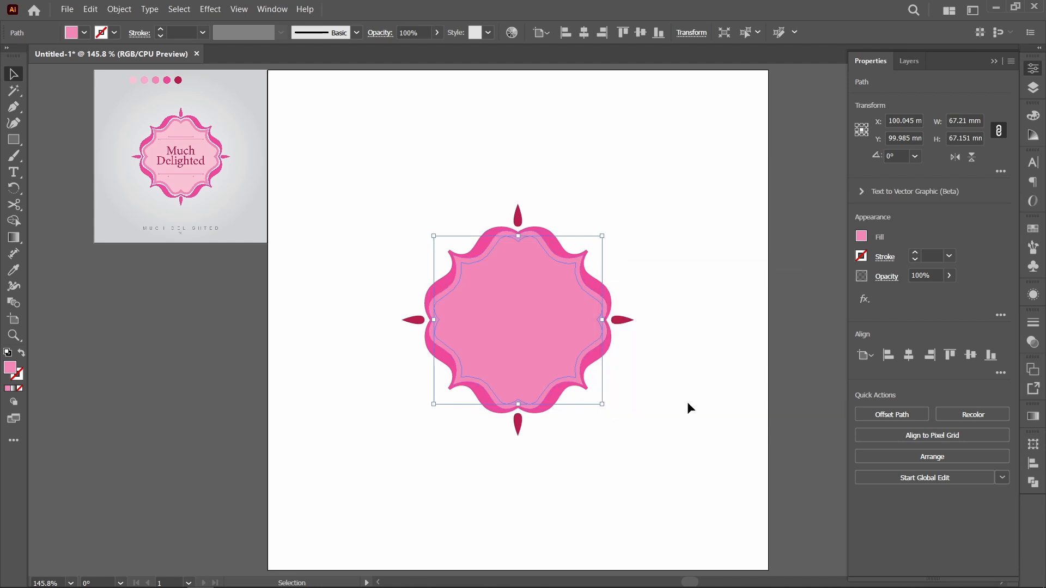
left_click(688, 401)
left_click_drag(547, 334, 686, 228)
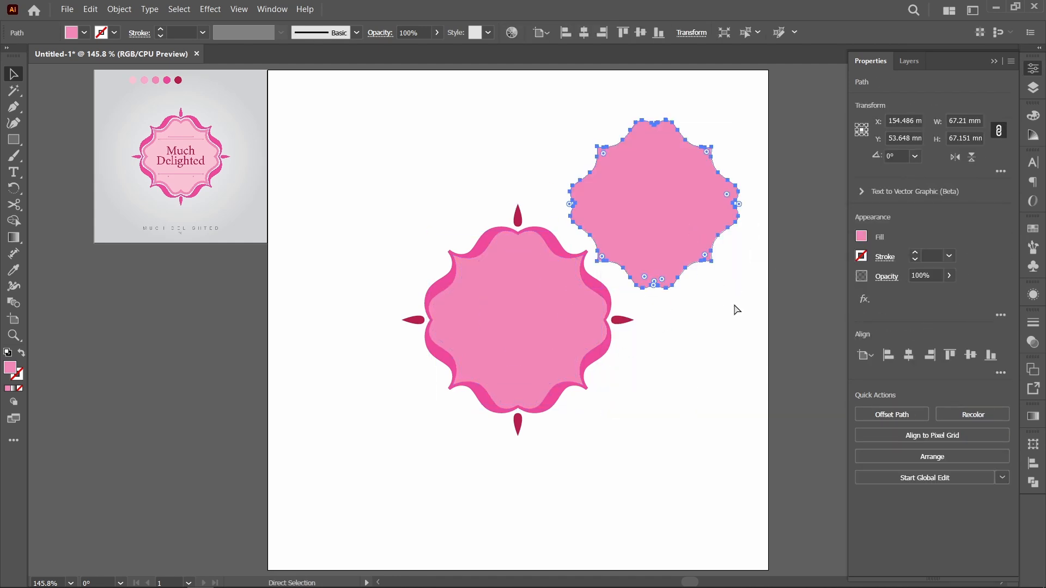
key("ctrl+z")
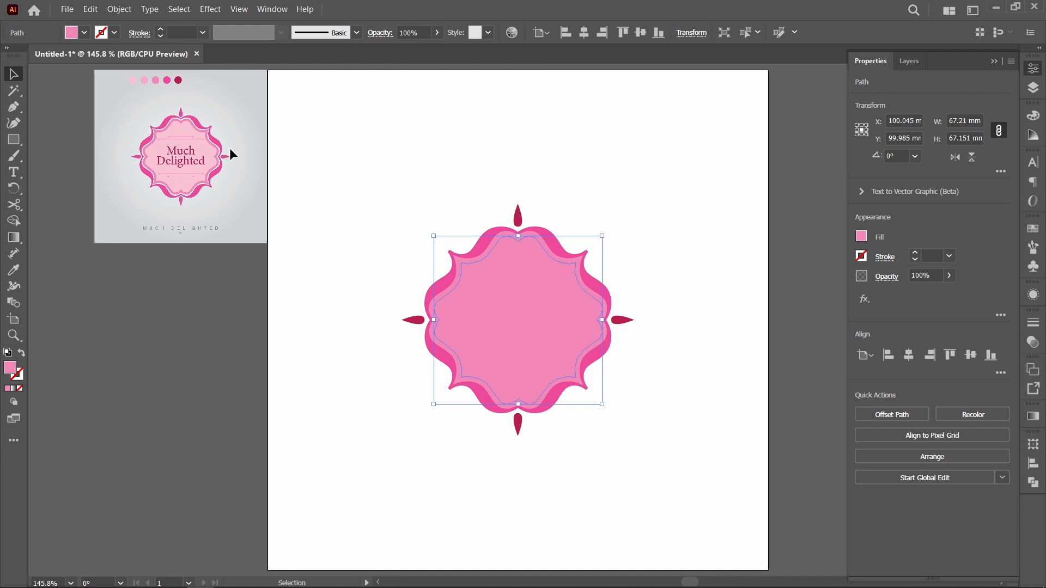
key("i")
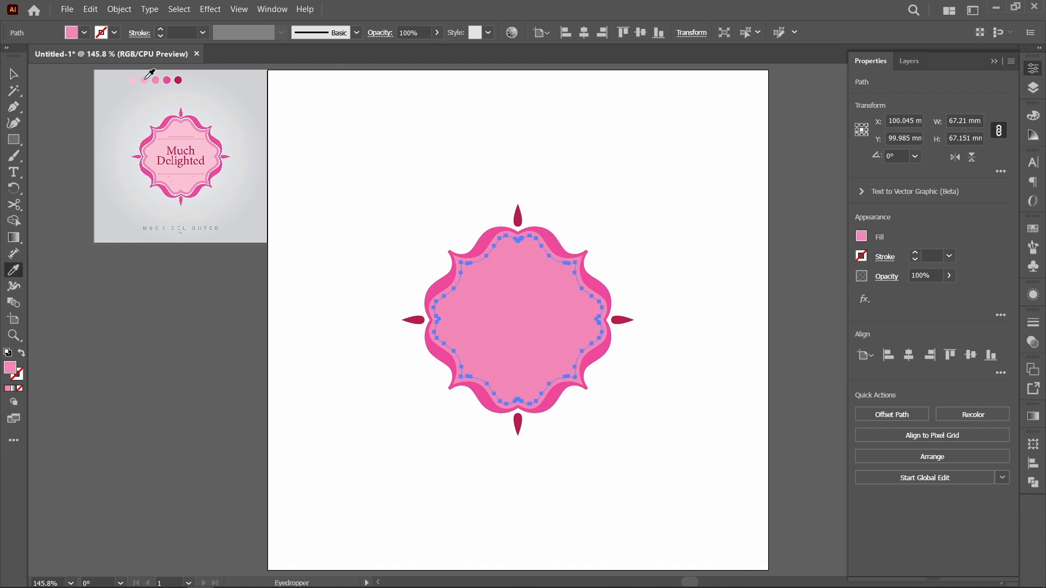
left_click(133, 80)
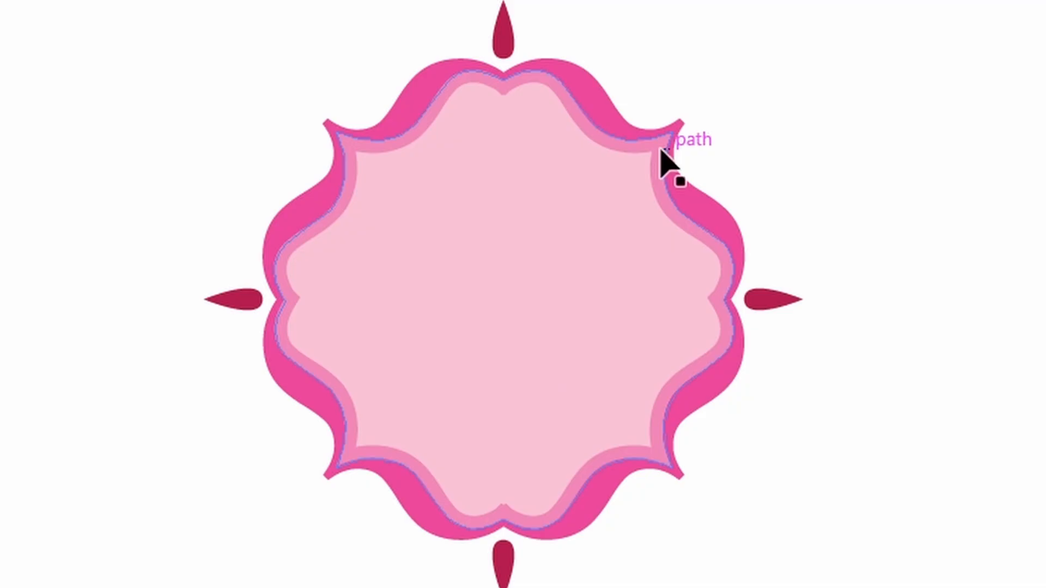
Delete the larger interior panel behind the offset copy and enlarge the copy about its centre to about 69.4 mm wide
left_click(661, 152)
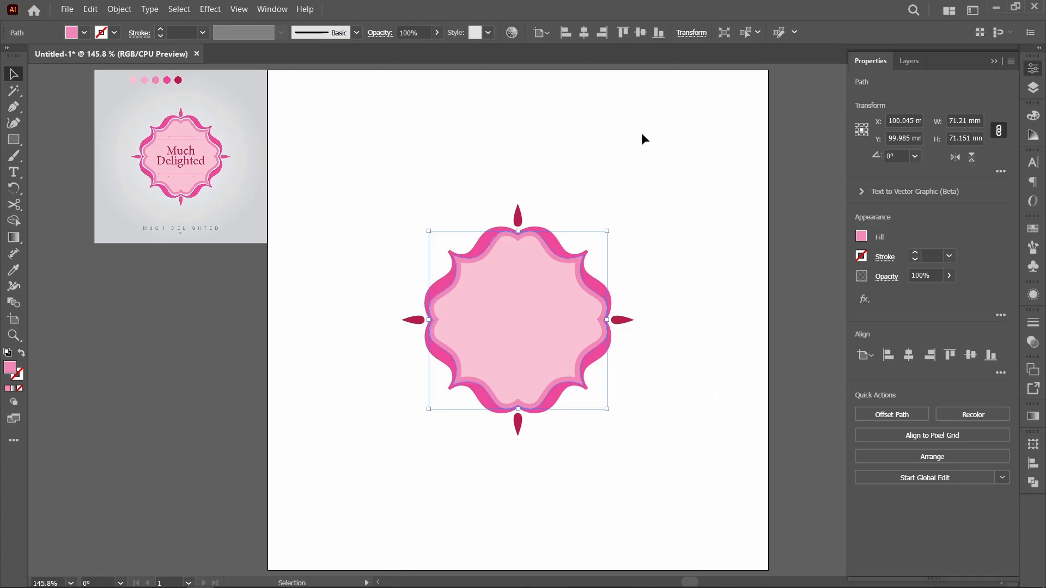
left_click(642, 133)
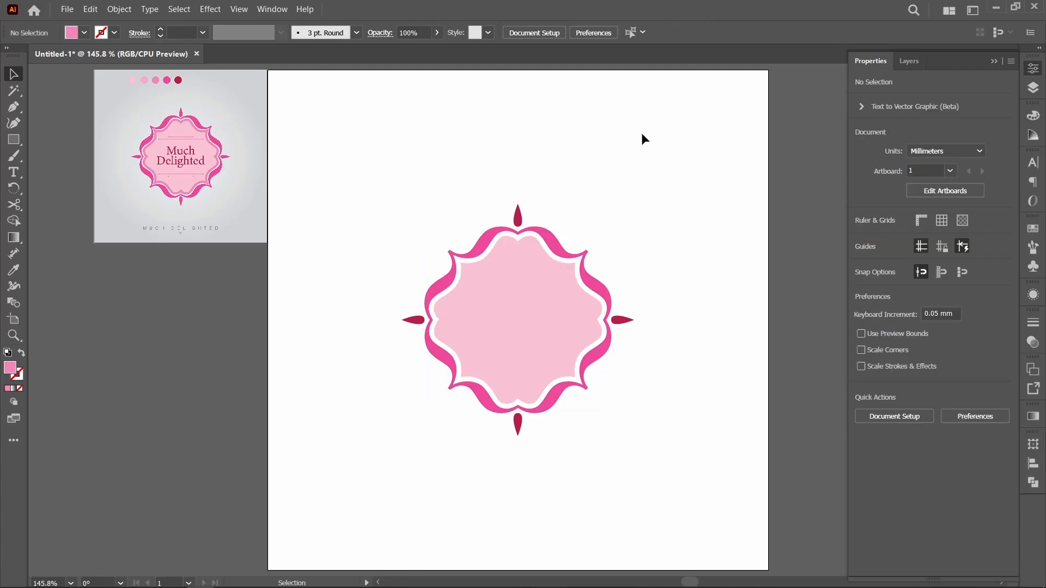
left_click(567, 335)
left_click_drag(602, 405, 605, 407)
left_click(650, 404)
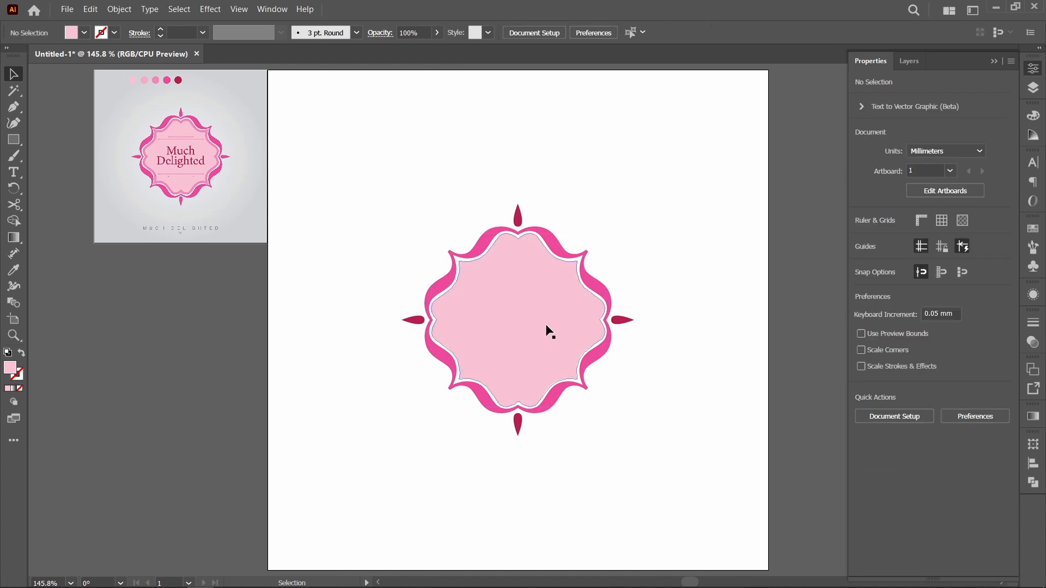
Compare the borders with the reference label and fill the enlarged panel with the medium pink swatch, third in its row
left_click(546, 331)
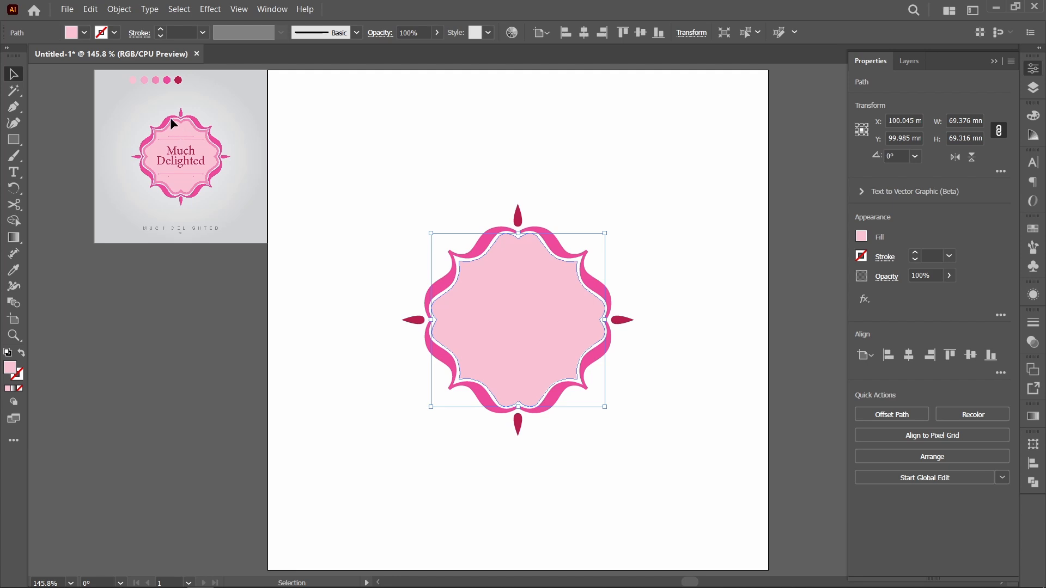
key("z")
left_click_drag(133, 98, 220, 172)
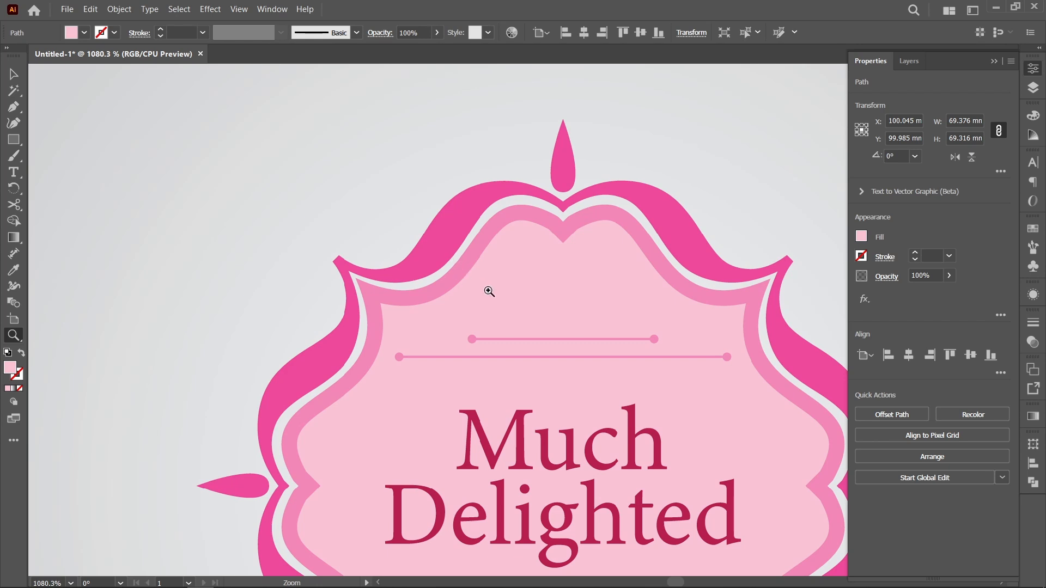
key("ctrl+0")
key("i")
left_click(157, 81)
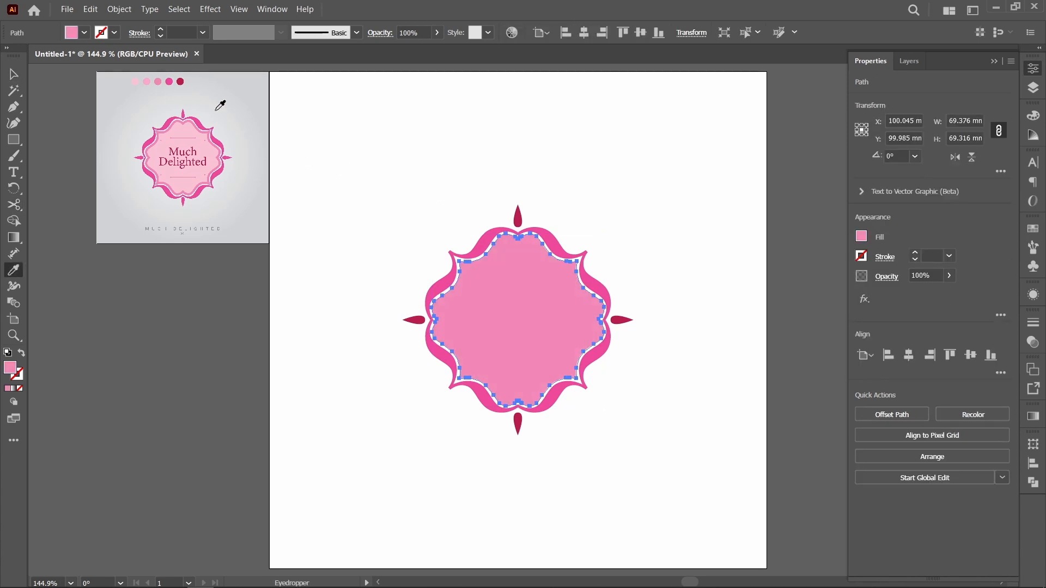
Create a -2 mm offset path inside the medium pink panel and fill it with the reference label's pale pink interior colour
key("v")
left_click(620, 188)
left_click(557, 289)
left_click(123, 12)
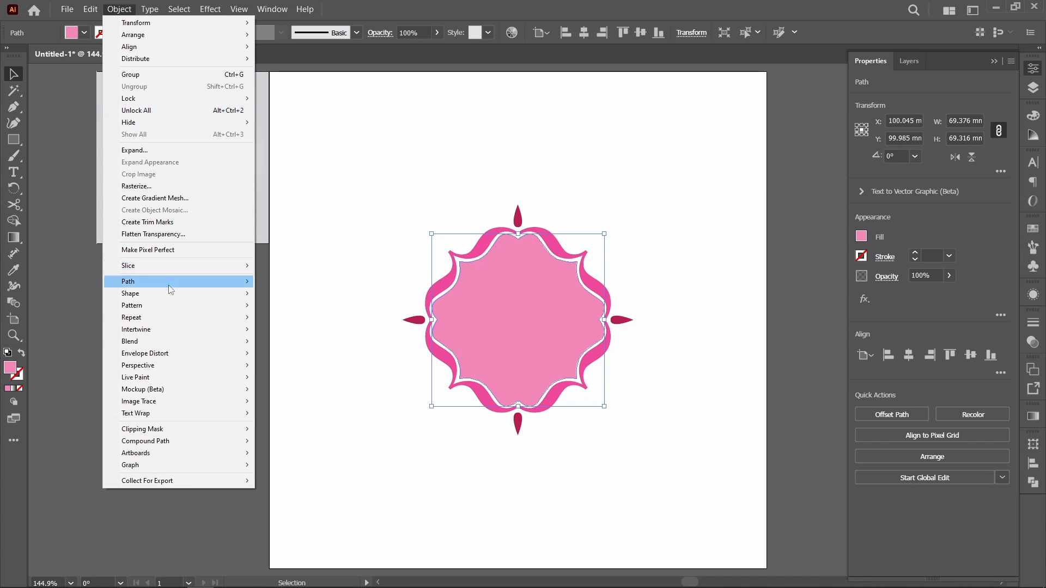
mouse_move(169, 282)
left_click(294, 324)
left_click(687, 376)
left_click_drag(538, 357, 669, 210)
key("ctrl+z")
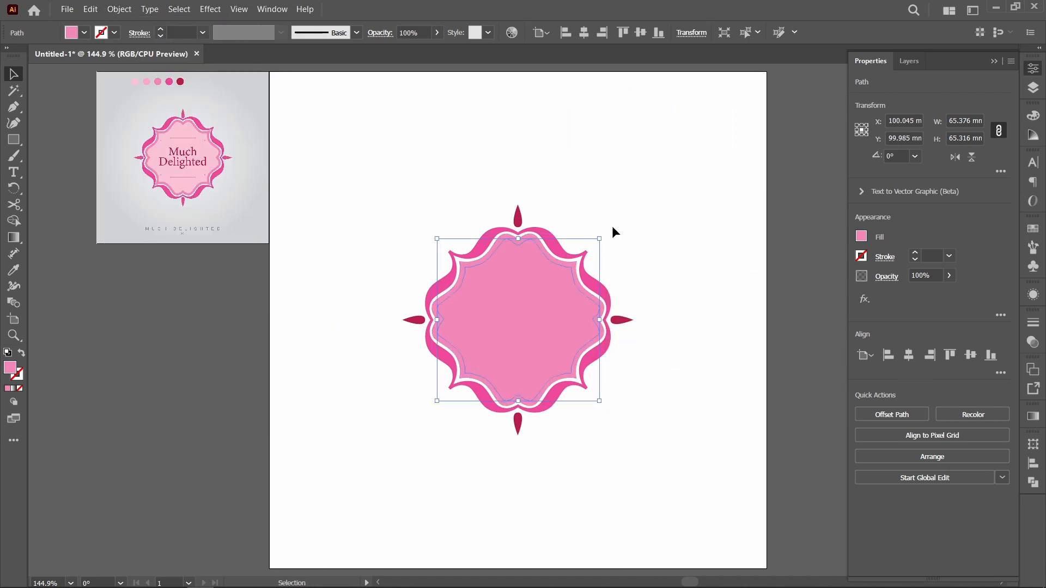
key("i")
left_click(192, 125)
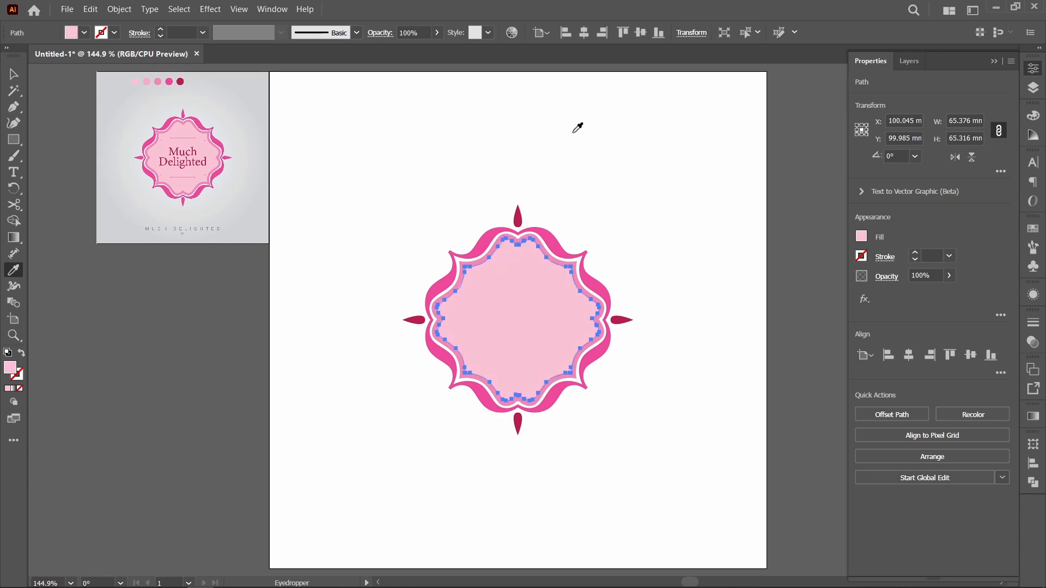
Group the teardrops, frame and inner panels, and scale the group about its centre to about 153 mm wide
key("v")
left_click_drag(396, 174, 671, 446)
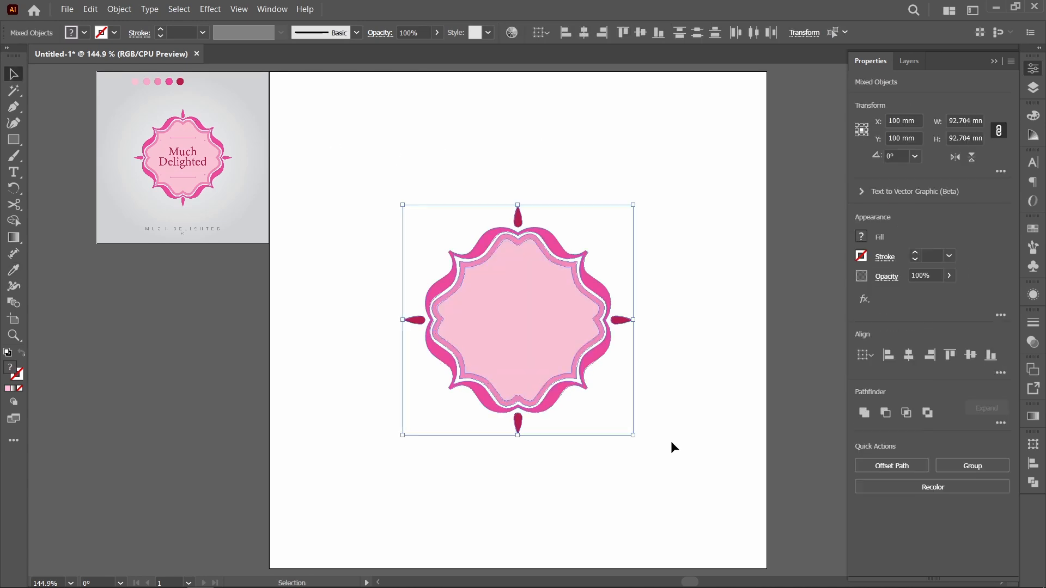
key("ctrl+g")
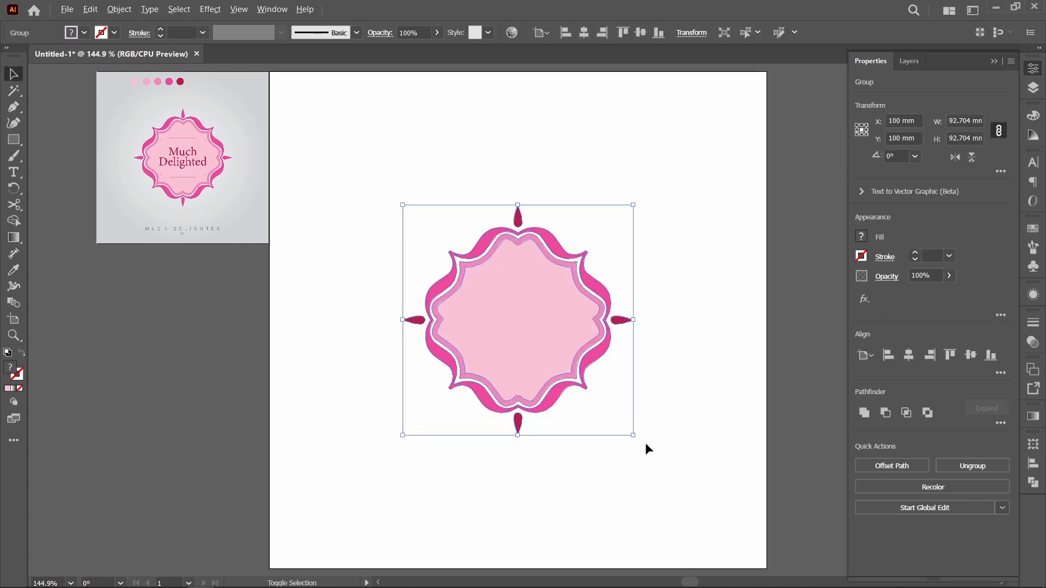
left_click_drag(633, 435, 708, 510)
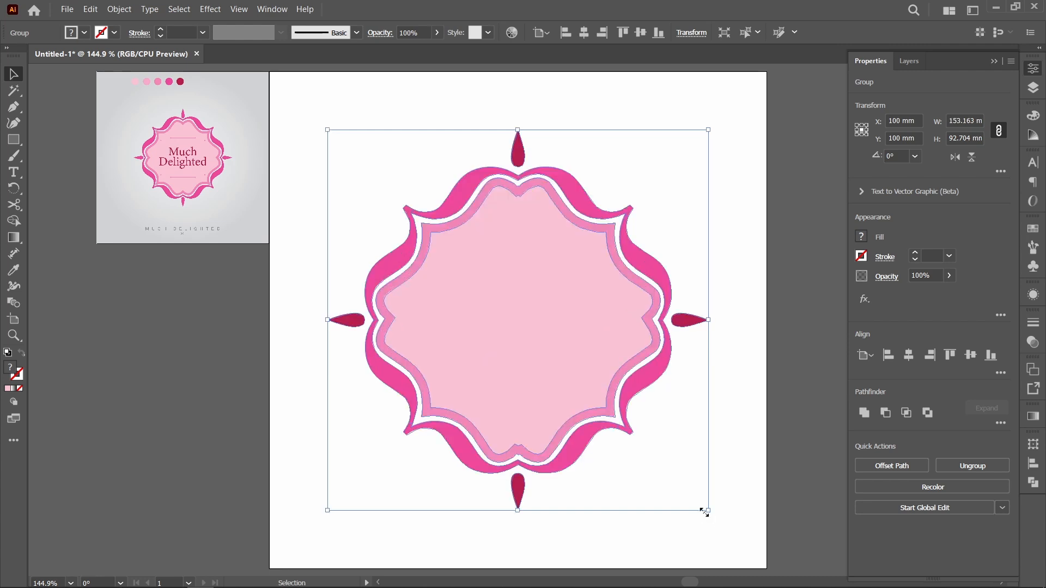
left_click(654, 445)
Draw a horizontal line about 31 mm long in the empty area above the frame, with no fill and a 1 pt black stroke
key("z")
left_click_drag(126, 102, 270, 200)
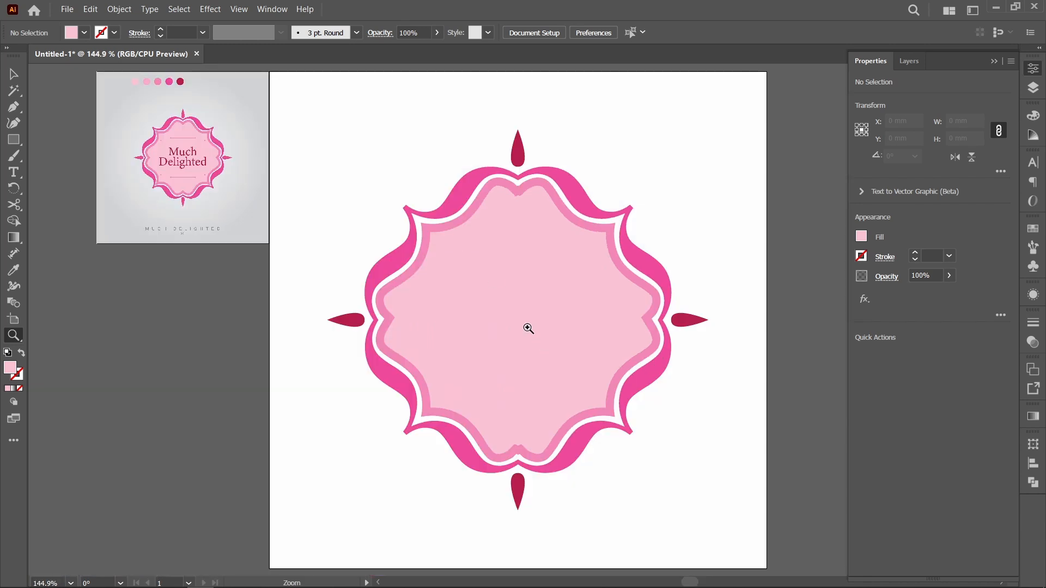
key("p")
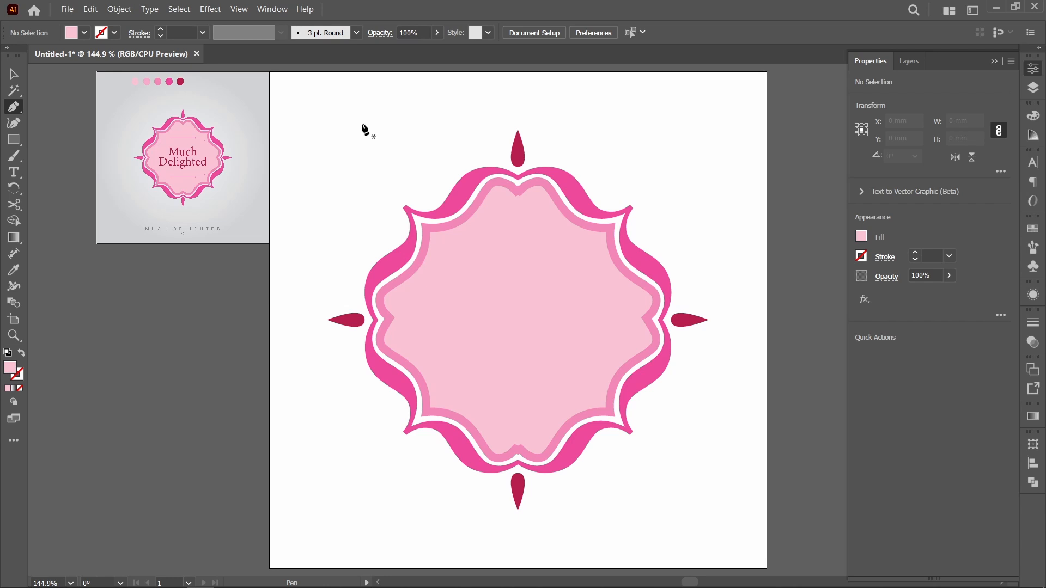
left_click(320, 115)
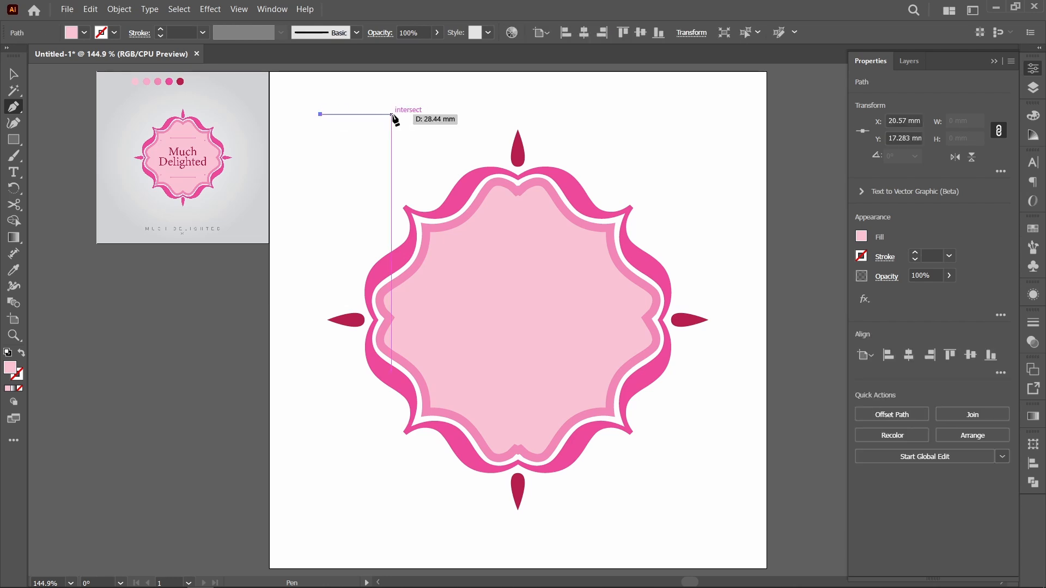
left_click(399, 115)
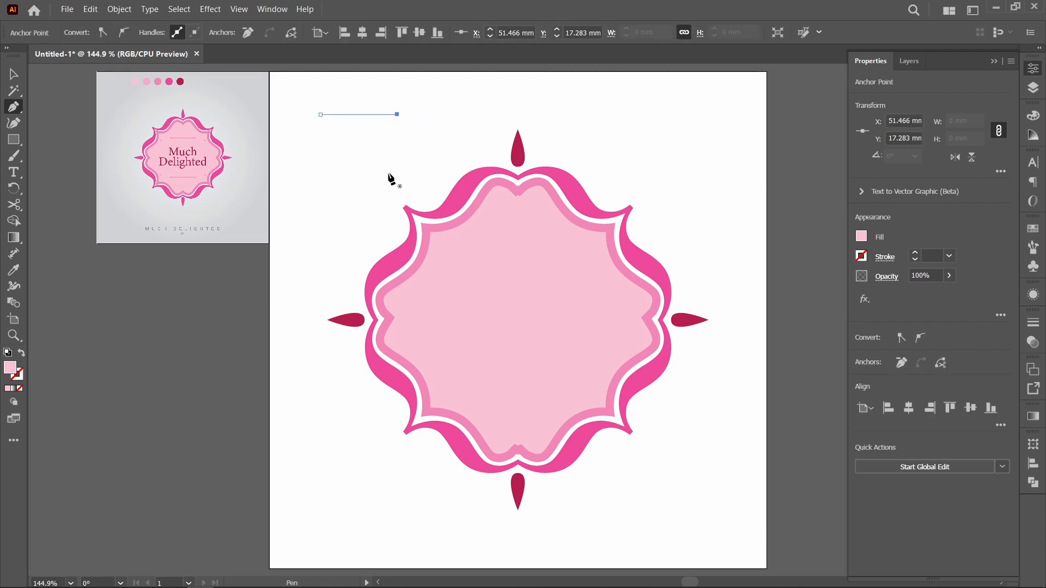
key("v")
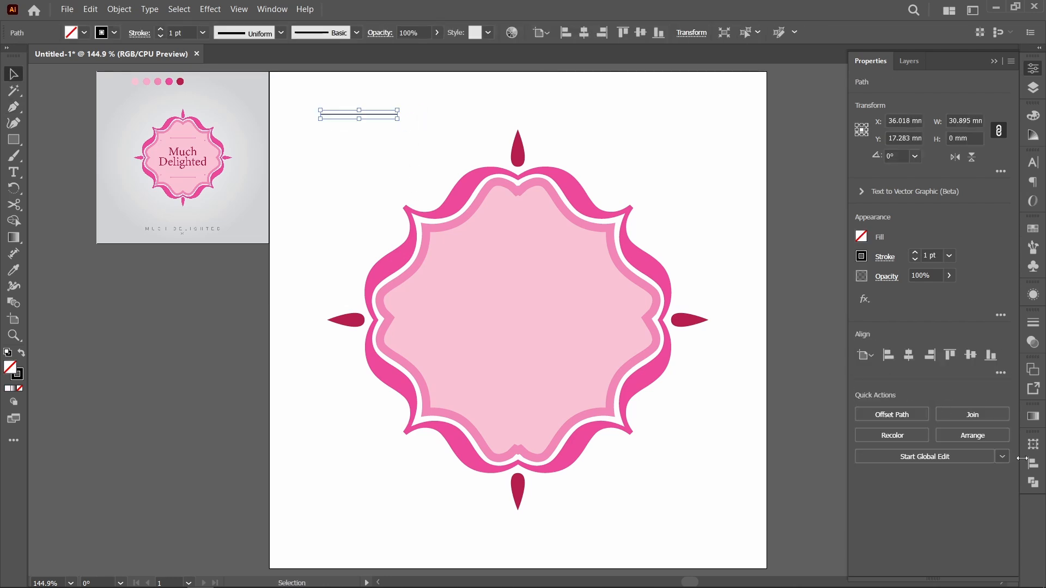
Apply the round dot arrowhead, Arrow 21, to both the start and end of the horizontal line
left_click(1035, 324)
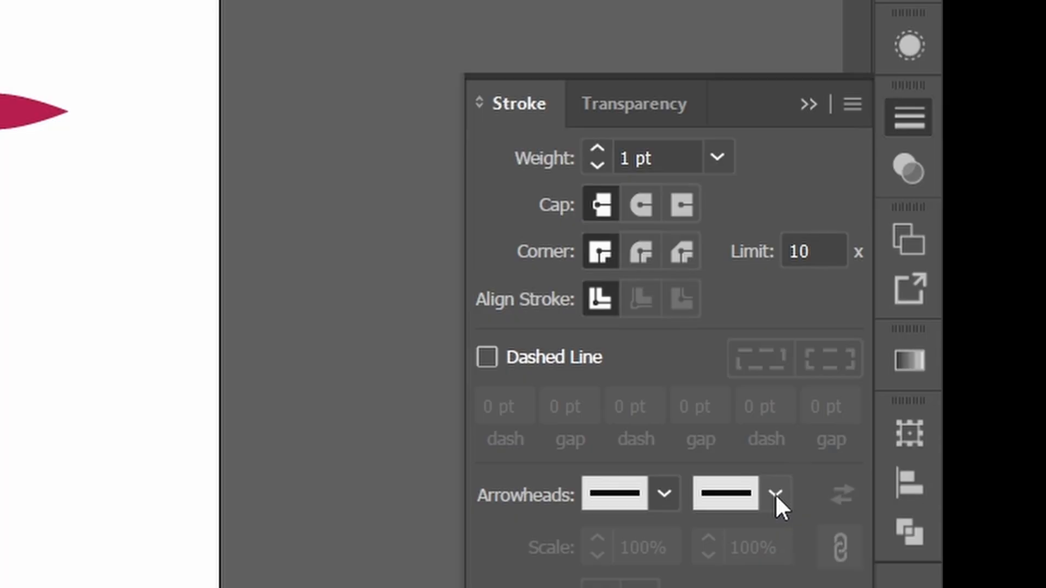
left_click(981, 468)
left_click_drag(766, 67, 786, 255)
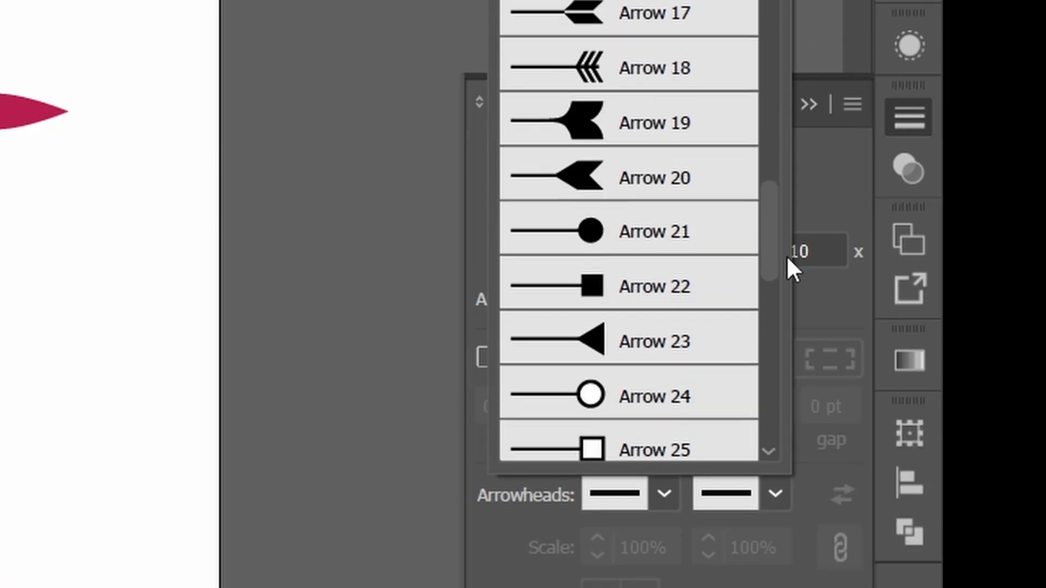
left_click(593, 234)
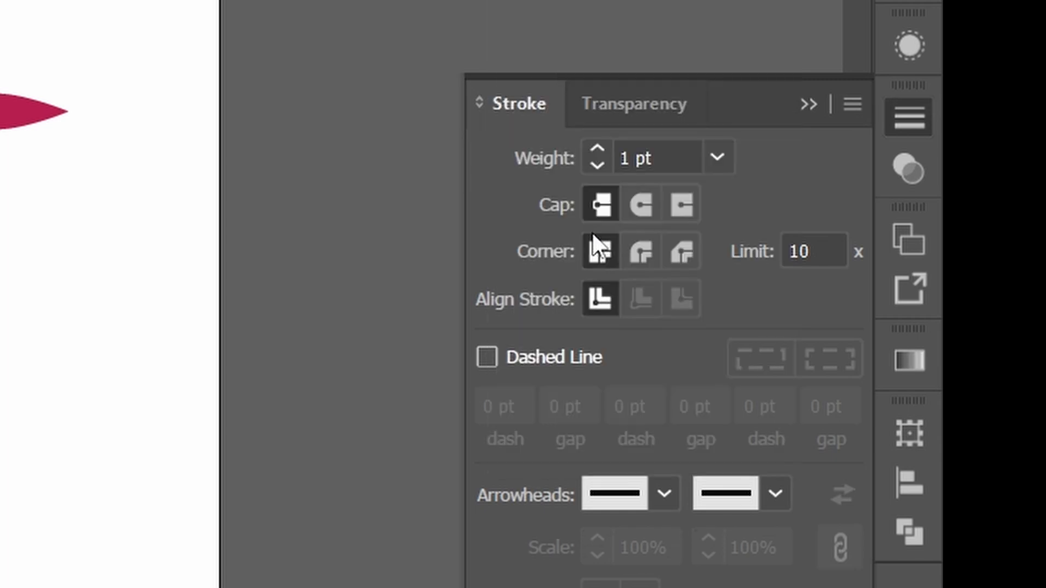
left_click(658, 492)
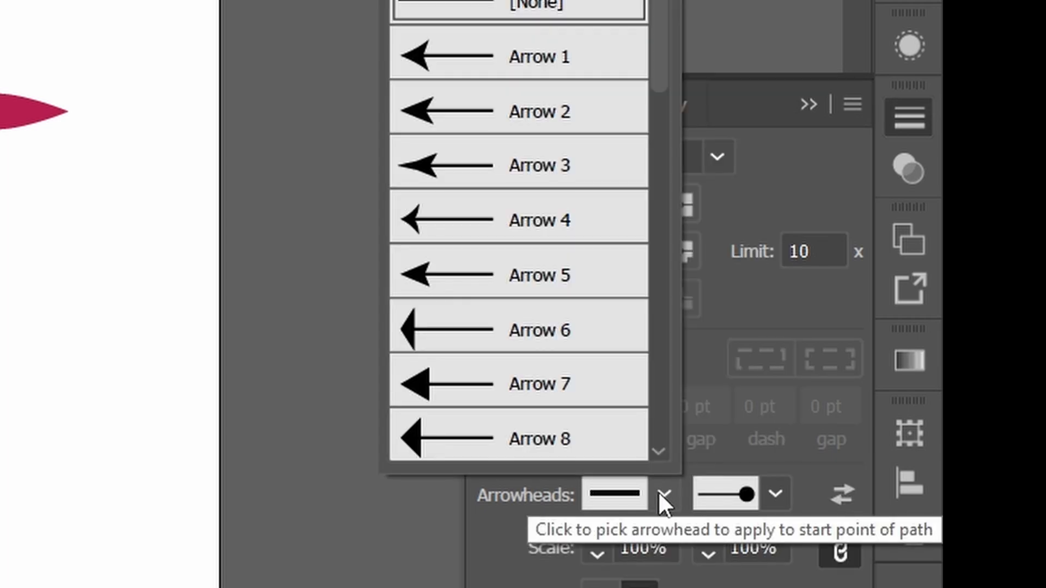
left_click_drag(662, 44, 664, 223)
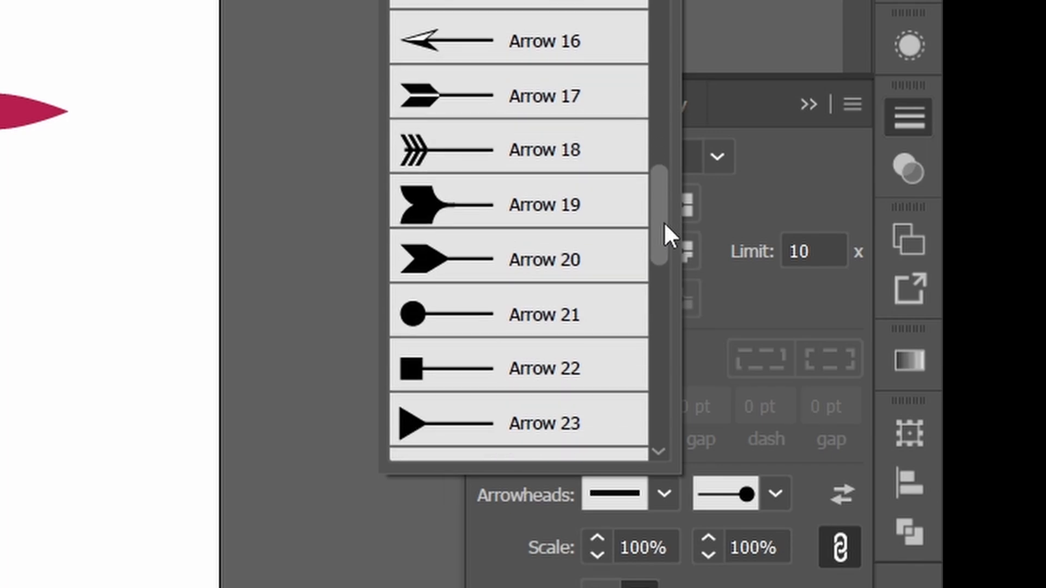
left_click(591, 319)
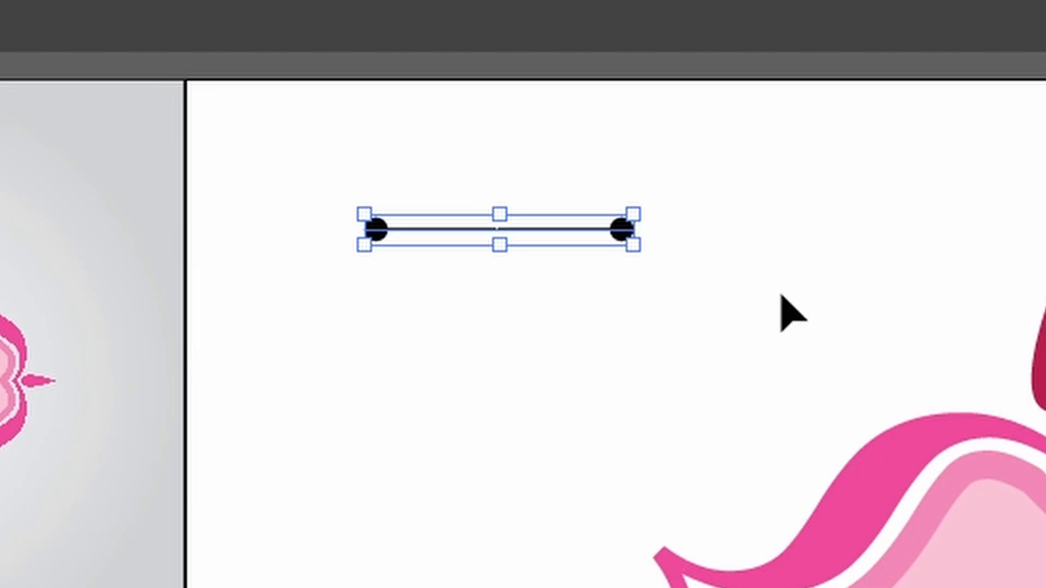
left_click(782, 312)
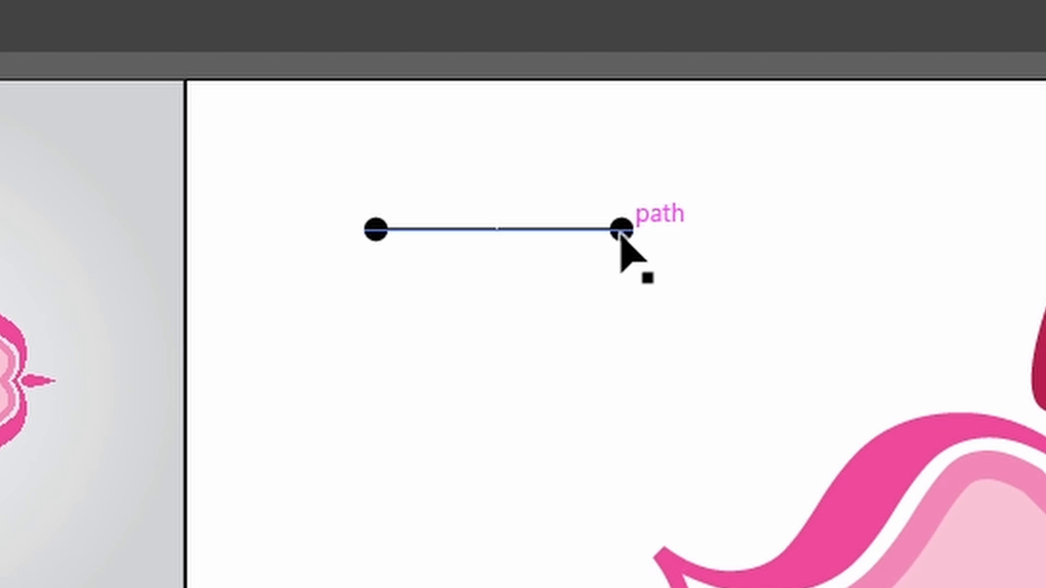
Set the linked arrowhead scale of the dot-ended line to 50% at both ends
left_click_drag(538, 150, 680, 282)
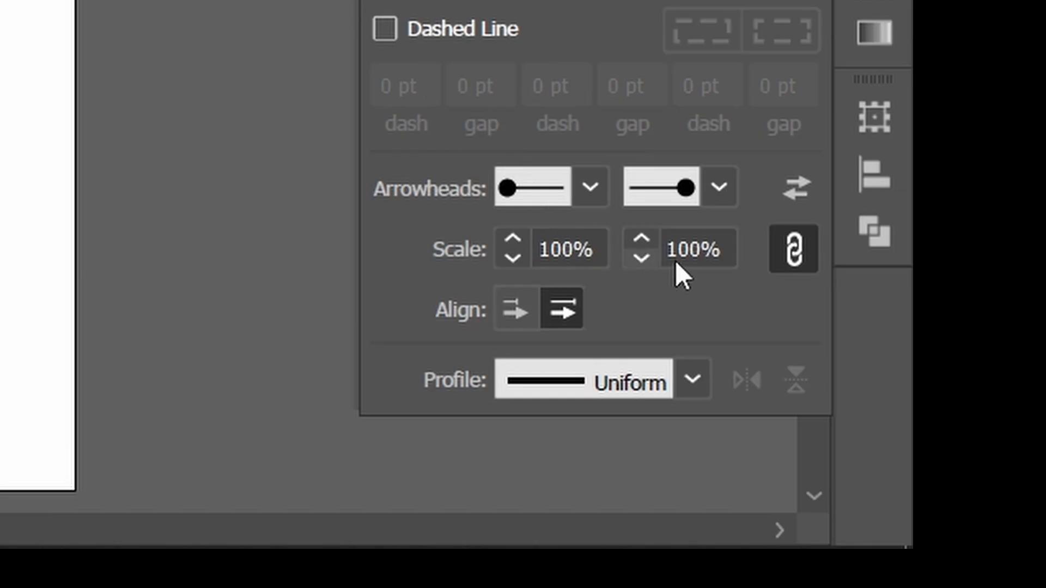
left_click(567, 249)
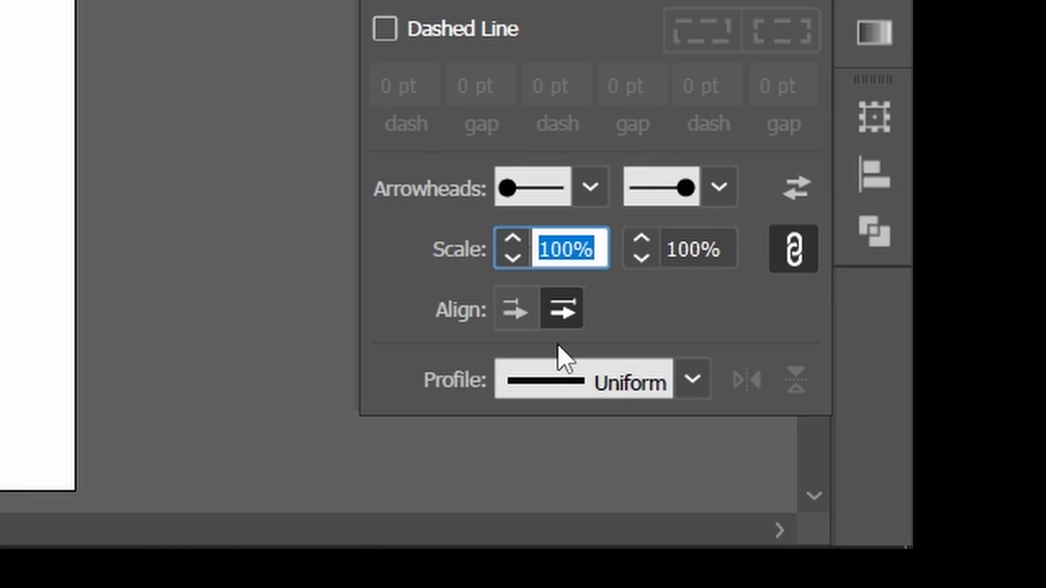
type("50")
key("Return")
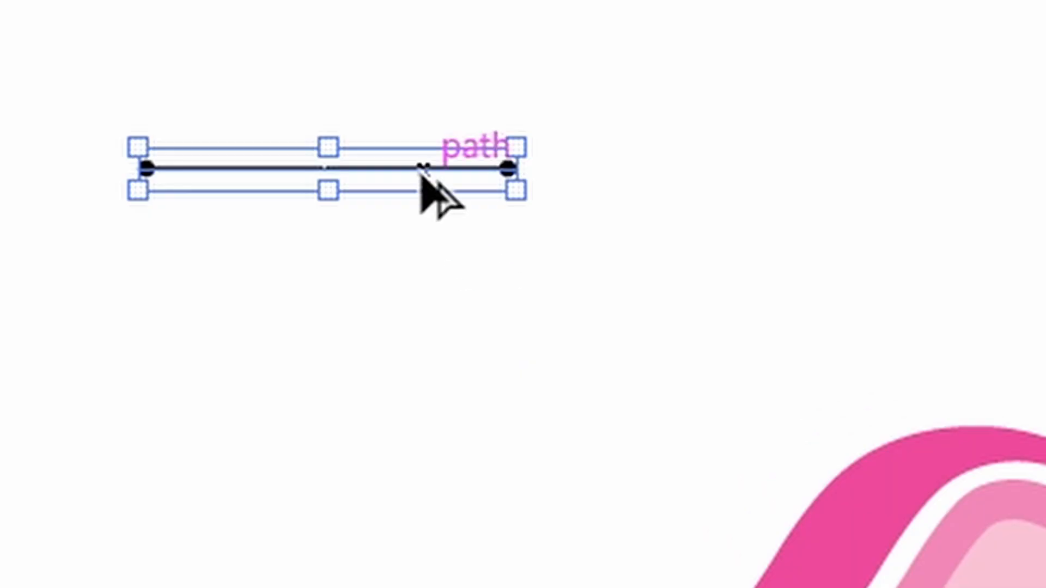
key("ctrl+shift+a")
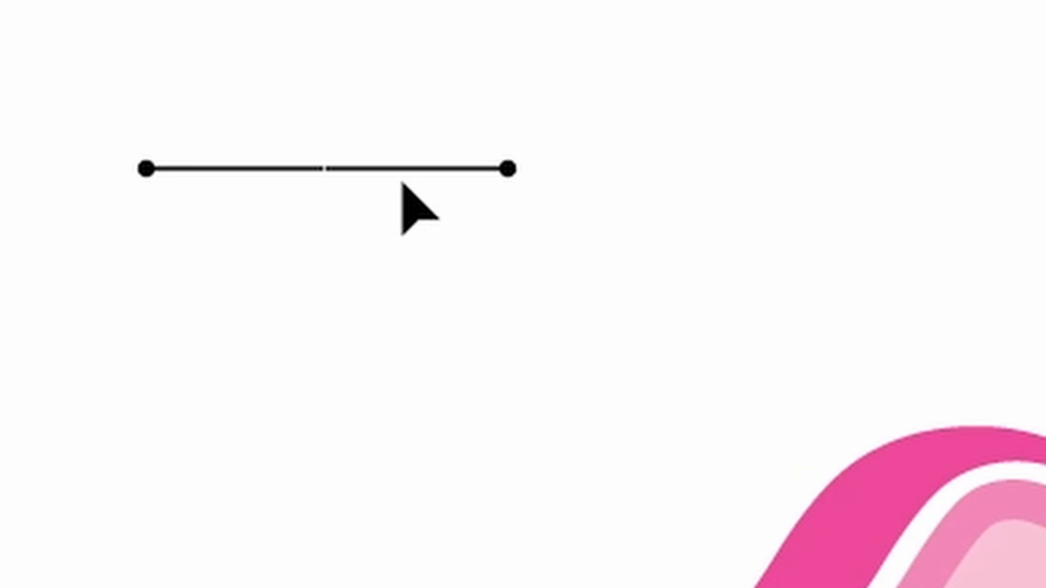
Place a copy of the dot-ended line just below the original and widen it about its centre to about 49 mm
left_click_drag(397, 170, 394, 210)
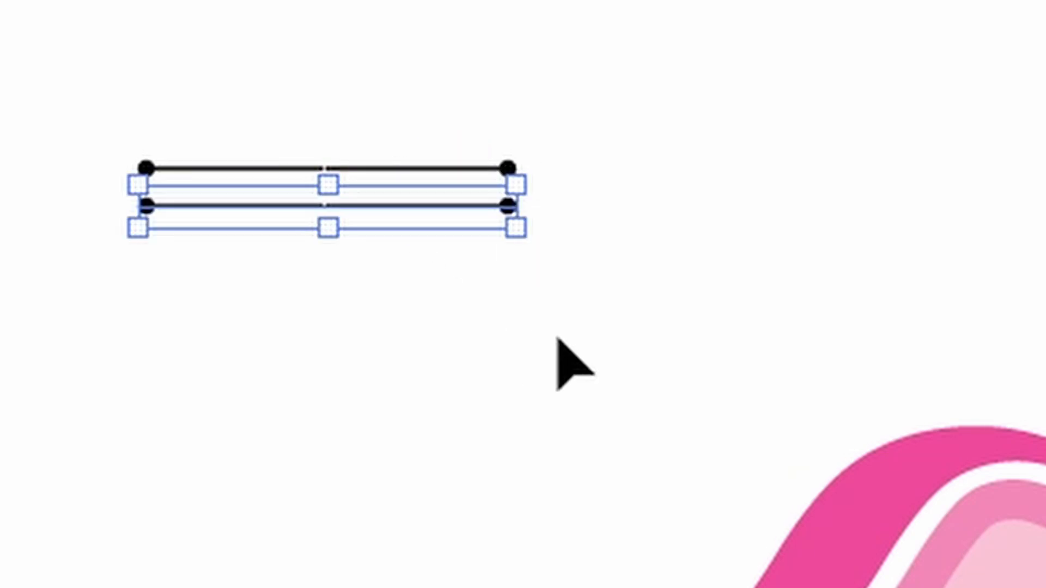
left_click_drag(524, 209, 632, 200)
left_click(914, 185)
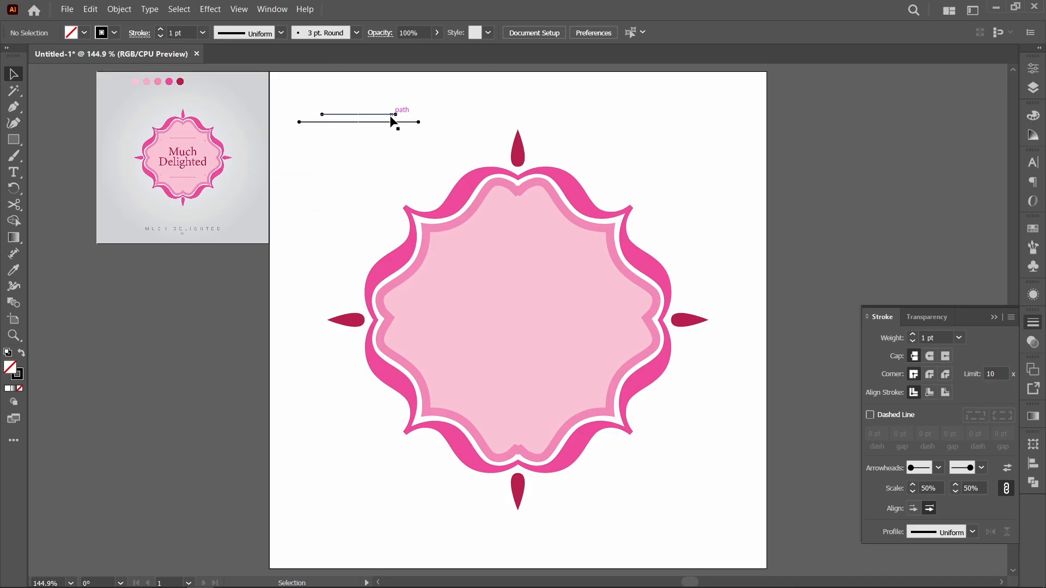
Group the two dot-ended lines and centre the group horizontally and vertically on the artboard
left_click_drag(309, 88, 381, 291)
key("ctrl+g")
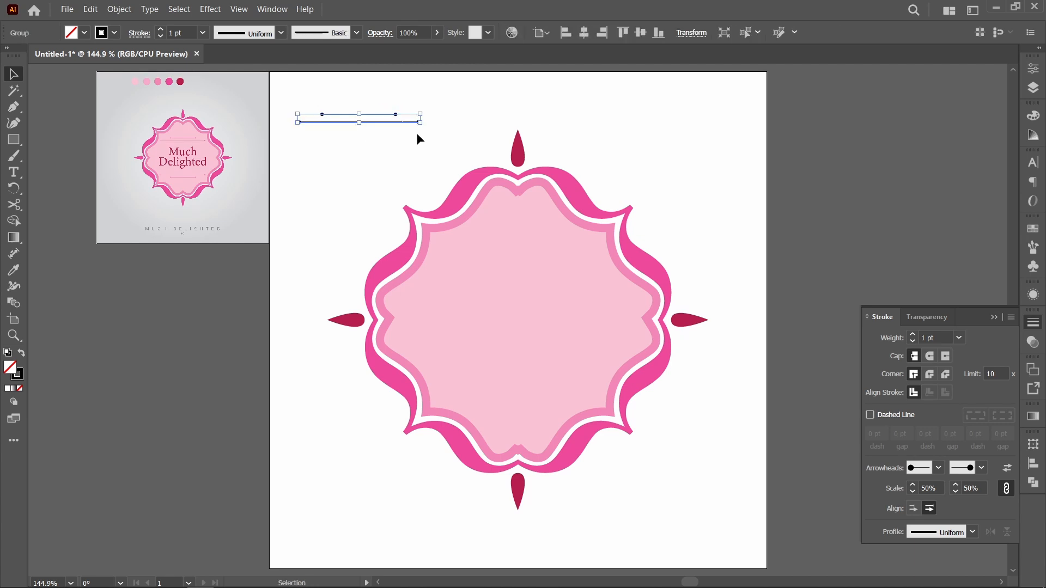
left_click(584, 33)
left_click(640, 33)
left_click(707, 193)
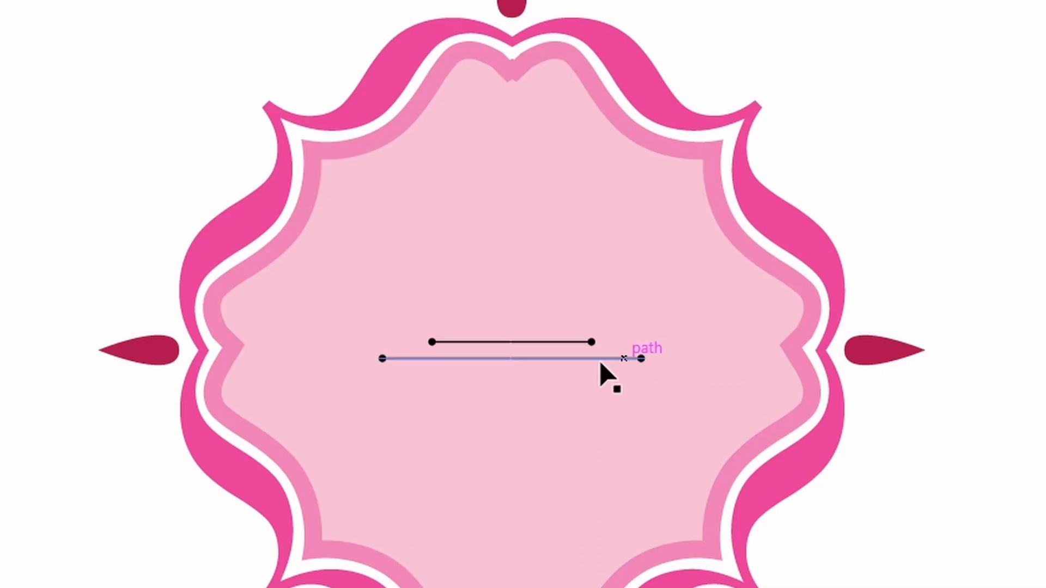
Move the grouped divider lines straight up to the pale pink panel's upper area and place a copy in its lower area
left_click_drag(581, 357, 568, 161)
left_click(816, 218)
left_click_drag(613, 163, 626, 532)
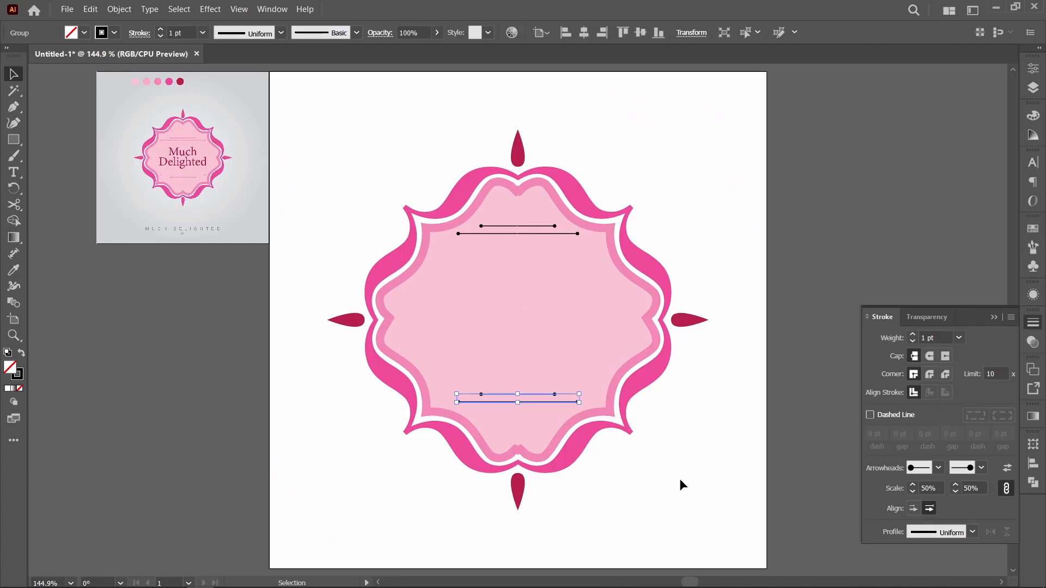
left_click(603, 463)
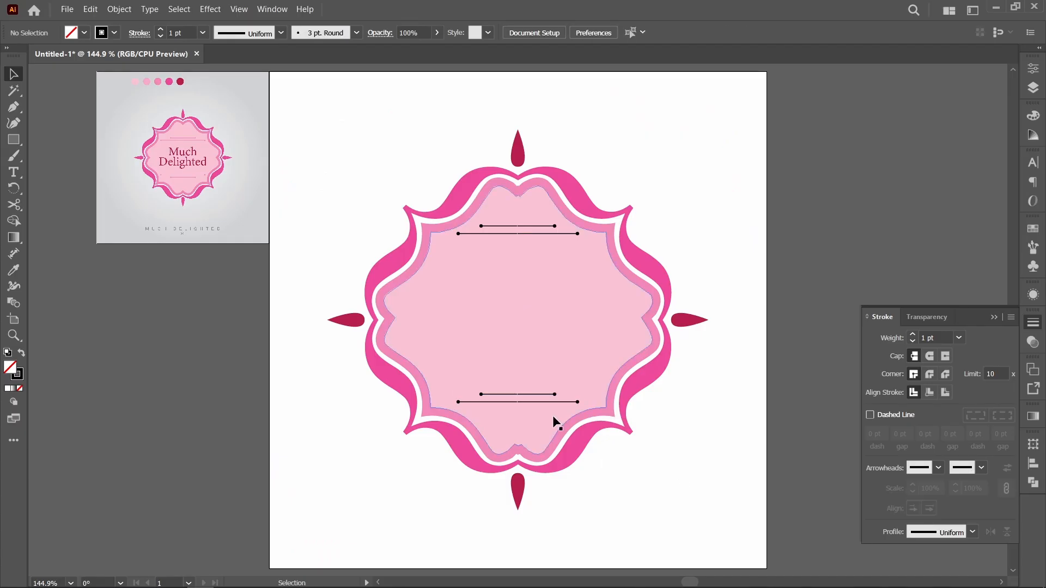
Flip the lower divider pair vertically so its shorter line lies below the longer one
left_click(522, 402)
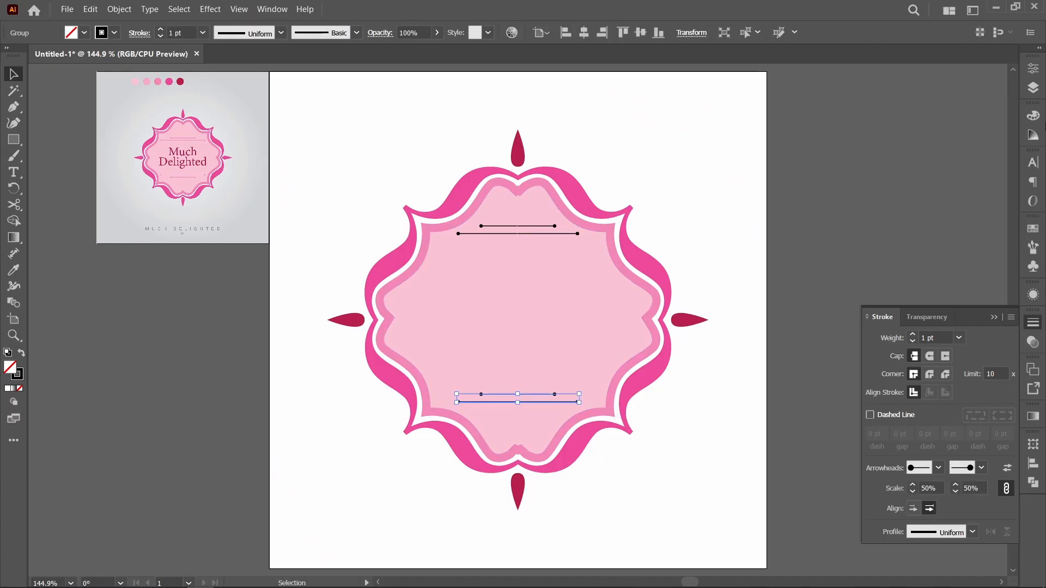
left_click(1033, 68)
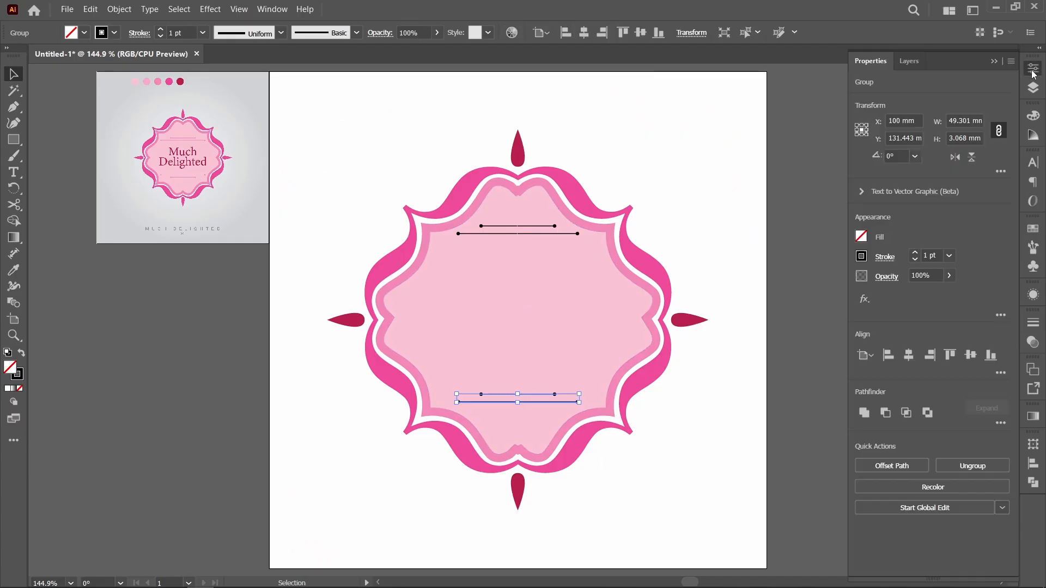
left_click(972, 160)
left_click(701, 398)
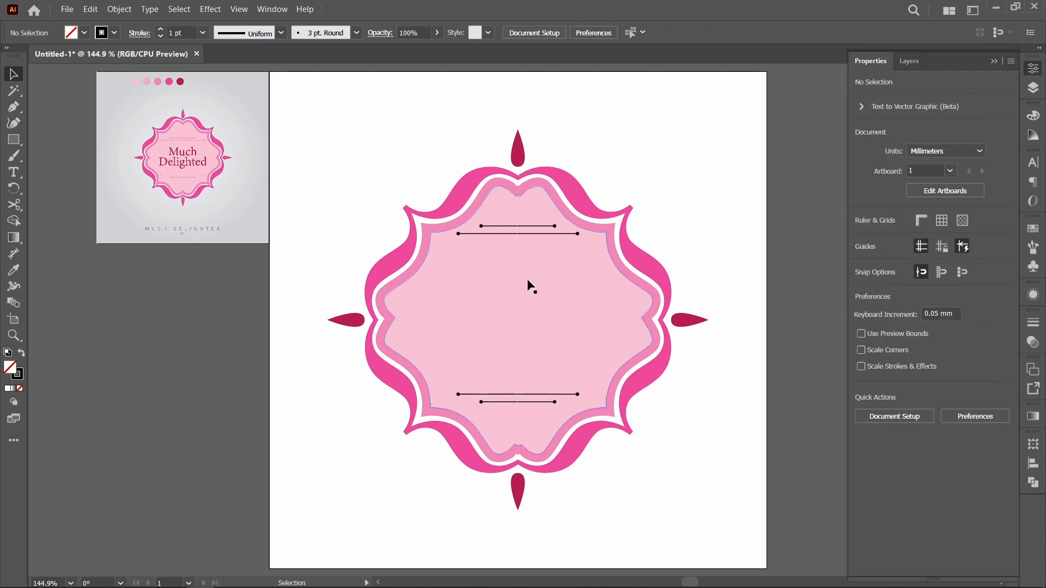
Group the upper and lower divider pairs and centre the group vertically on the artboard
left_click(527, 233)
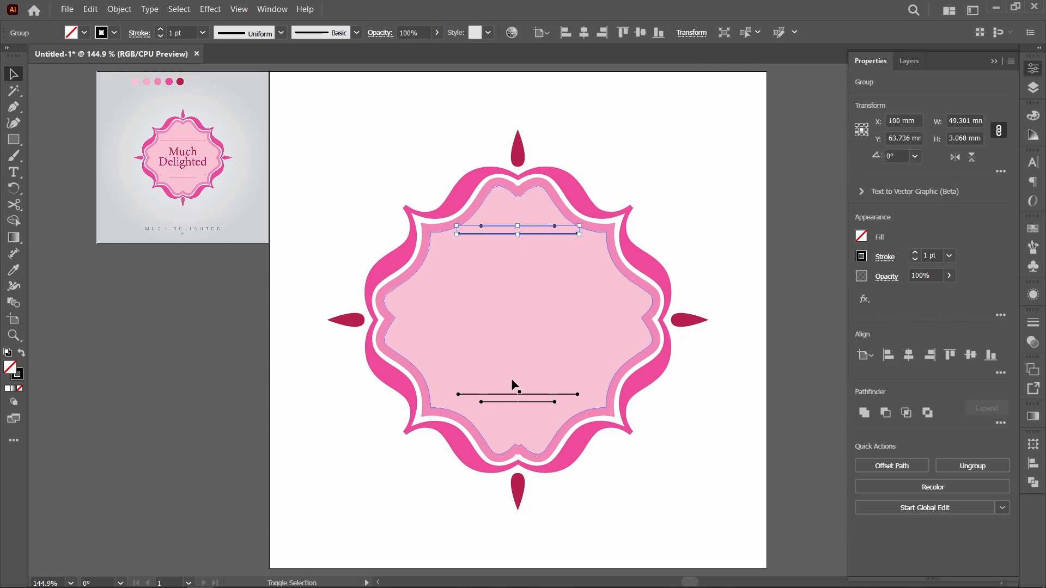
left_click(518, 401, "shift")
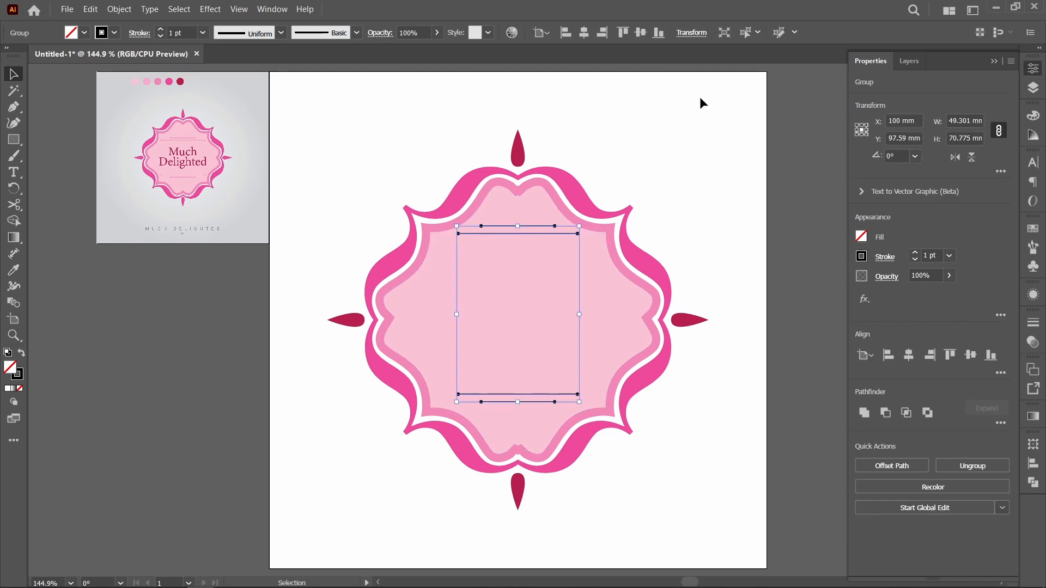
left_click(640, 33)
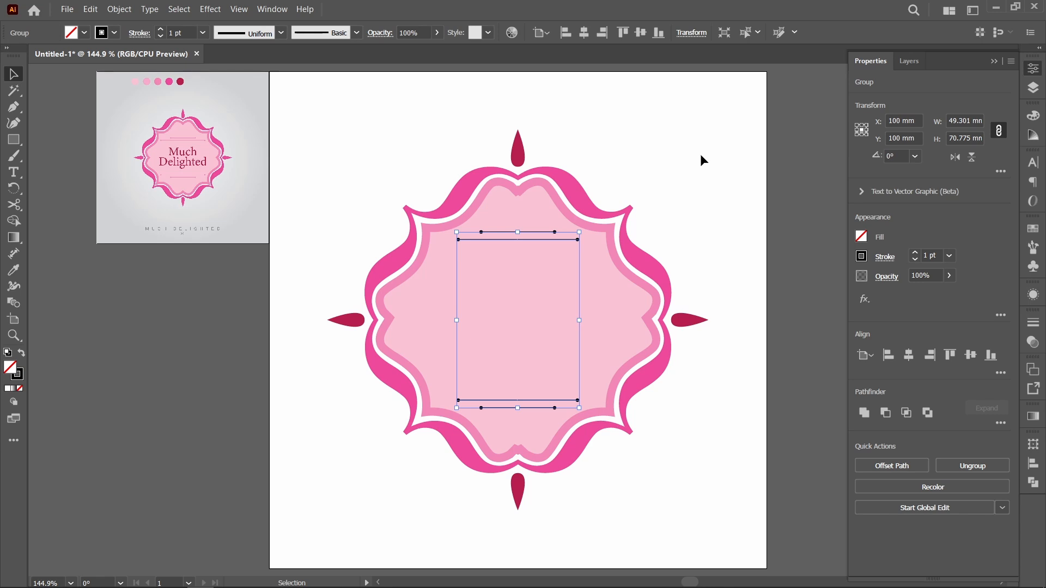
left_click(701, 154)
Stretch the divider group vertically about its centre to about 76 mm high, keeping its width
left_click(536, 241)
left_click_drag(519, 408, 518, 419)
left_click(629, 443)
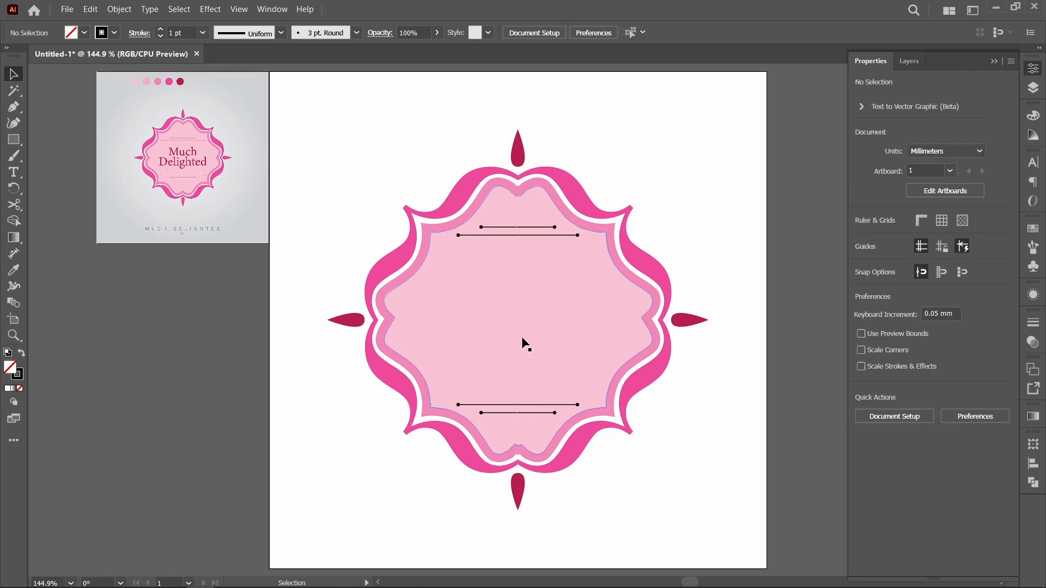
Convert the divider group's strokes into filled shapes with Outline Stroke
left_click(545, 235)
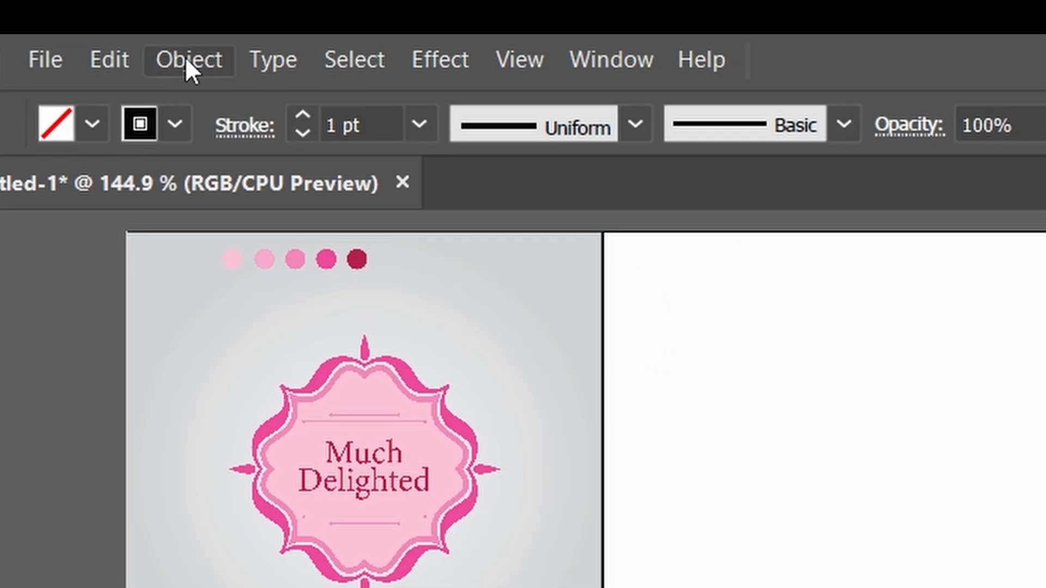
left_click(185, 56)
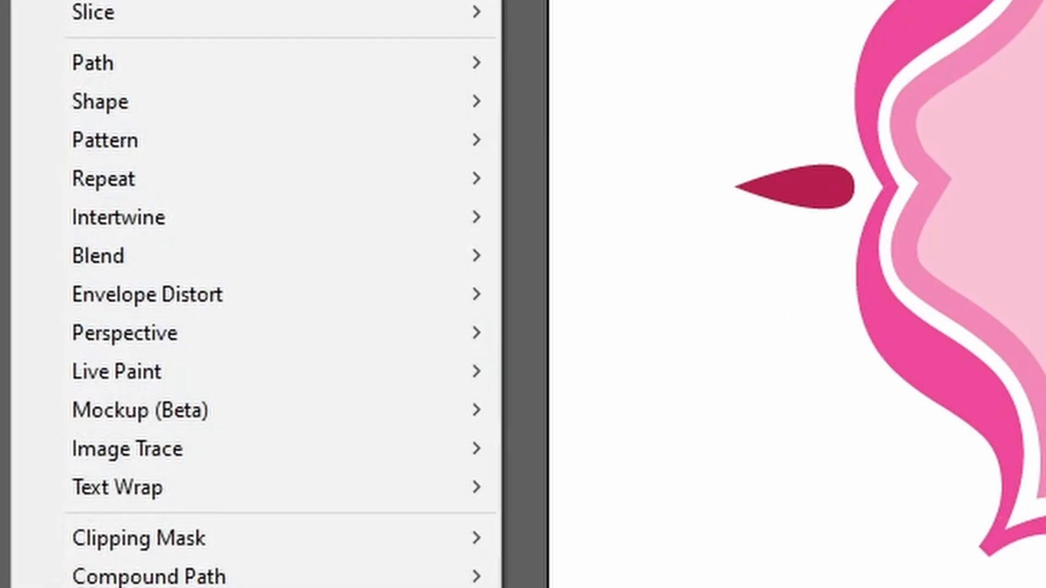
mouse_move(238, 68)
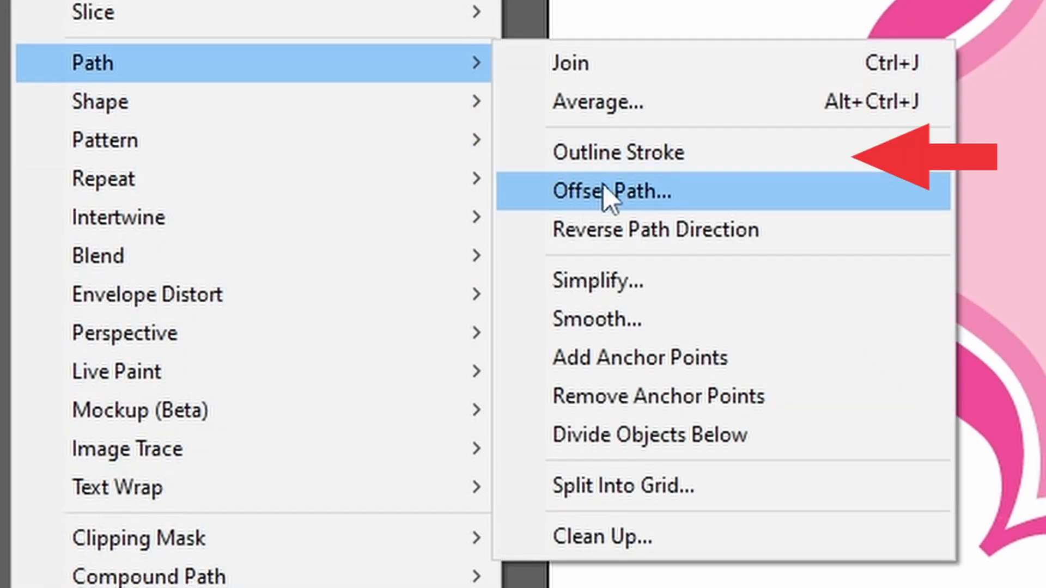
left_click(616, 156)
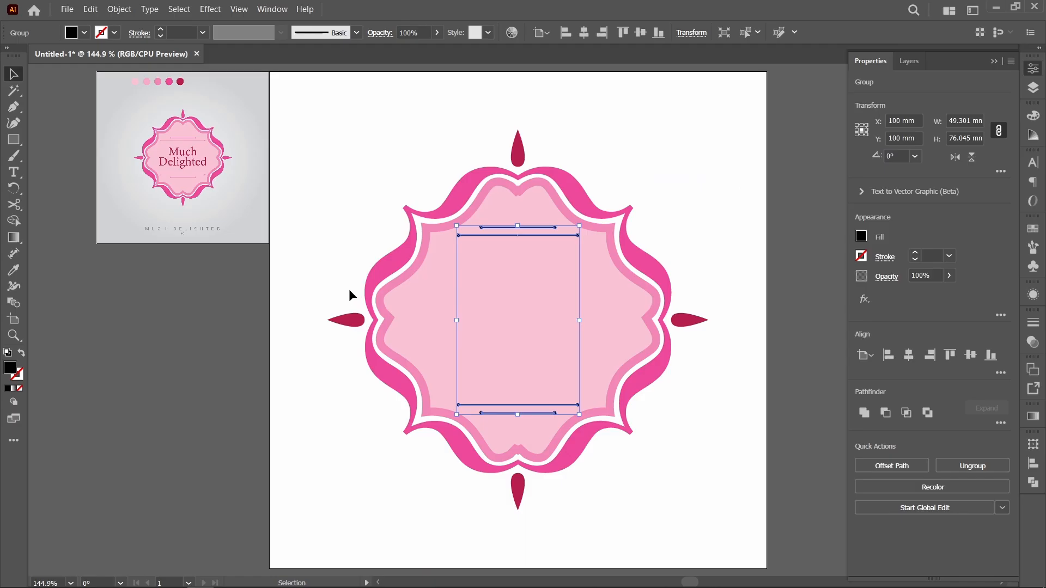
Fill the outlined divider lines with the dark crimson swatch, last in the reference colour row
key("i")
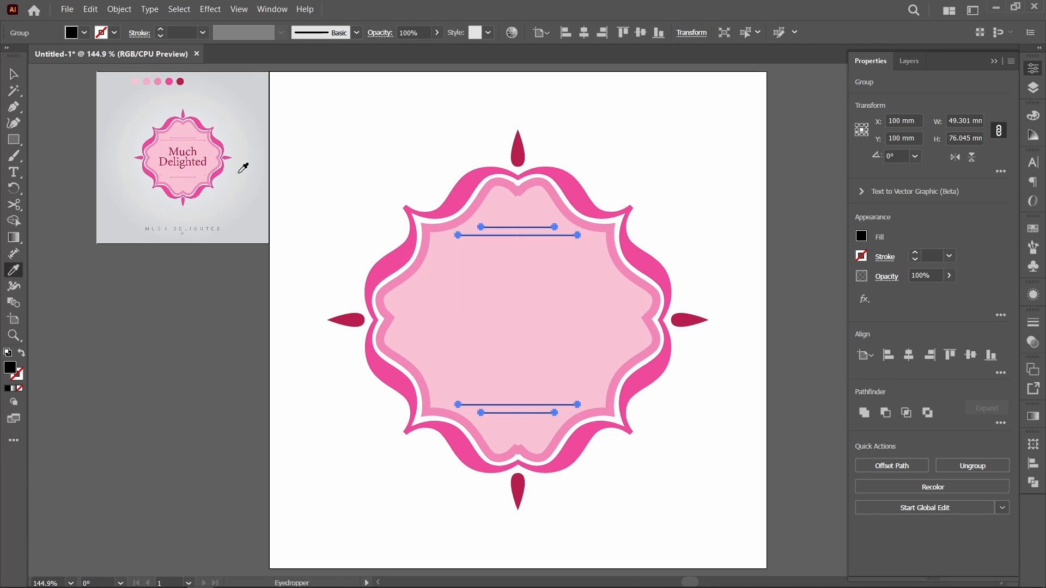
left_click(180, 81)
key("v")
left_click(334, 154)
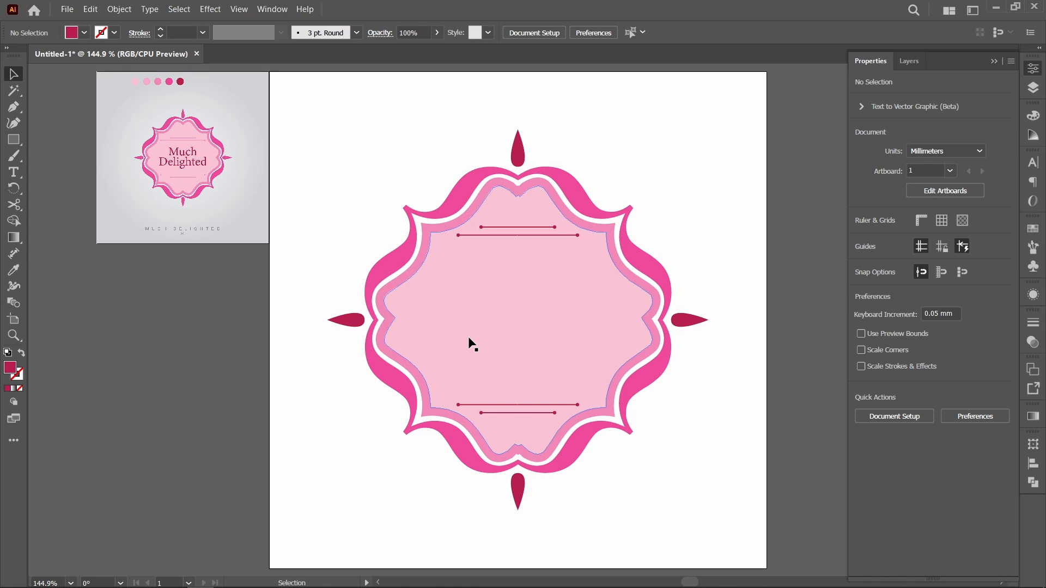
Check the reference label's wording and add the centred two-line text "Much Delighted" in the empty area at the artboard's upper left
key("z")
left_click_drag(138, 132, 260, 195)
key("v")
key("ctrl+0")
key("t")
left_click(352, 141)
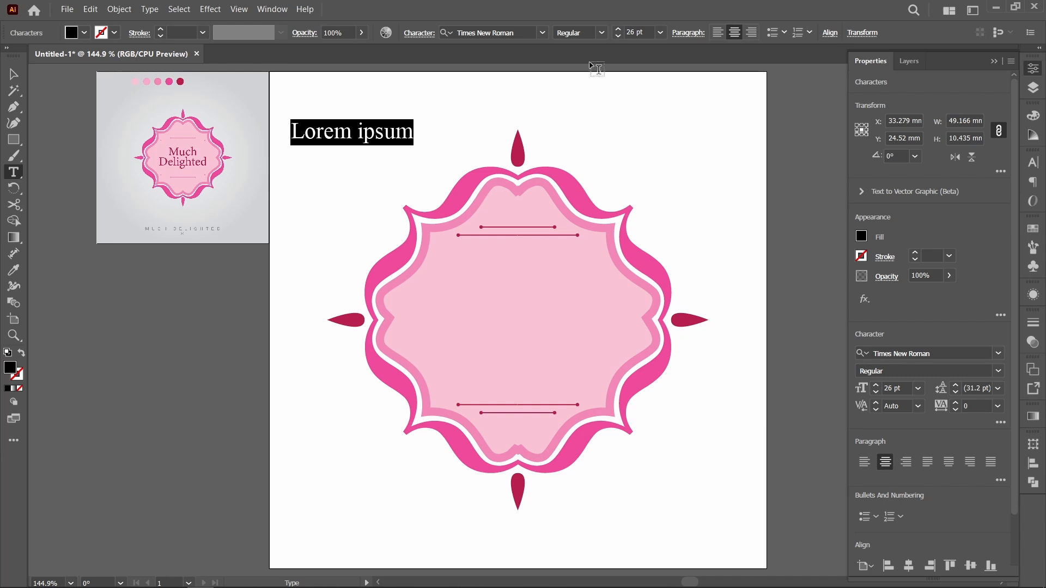
type("Much")
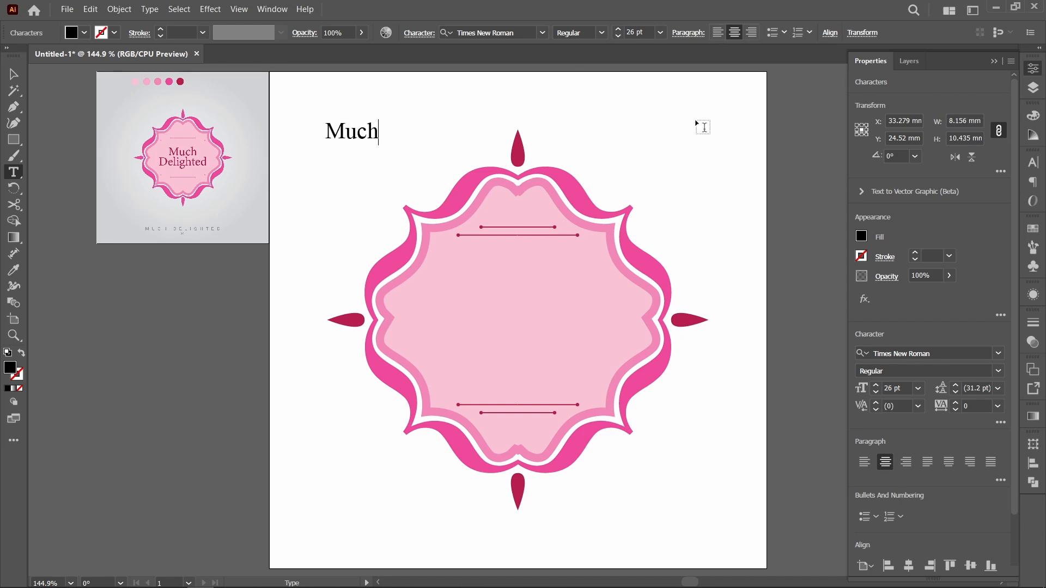
key("Return")
type("Delighter")
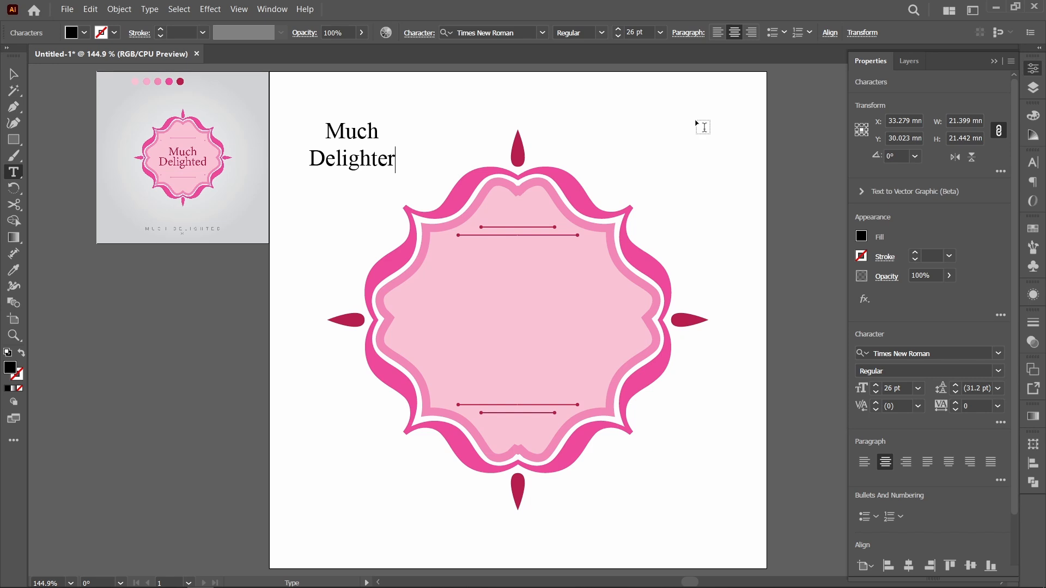
key("BackSpace")
type("d")
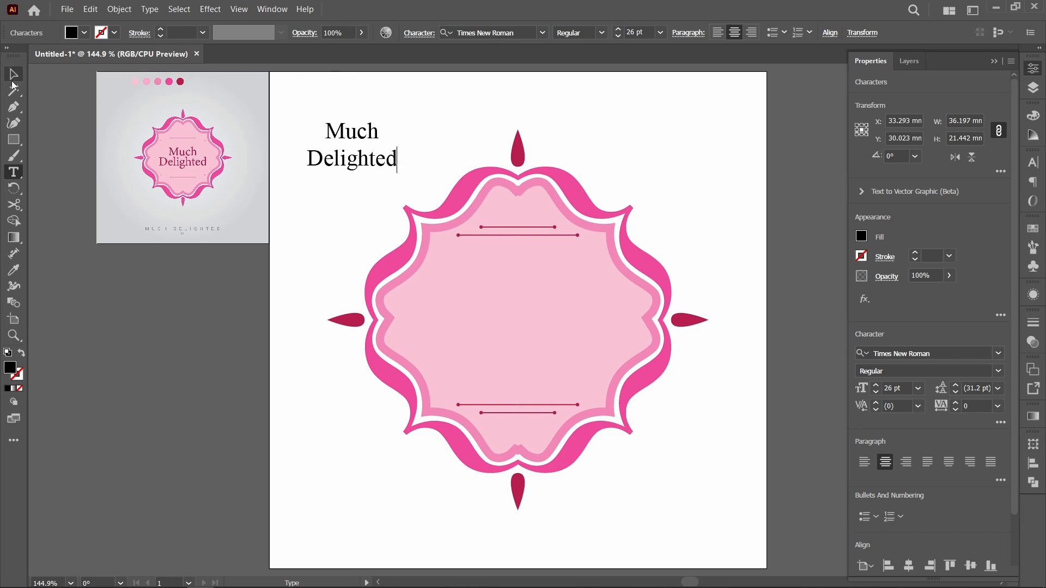
left_click(14, 79)
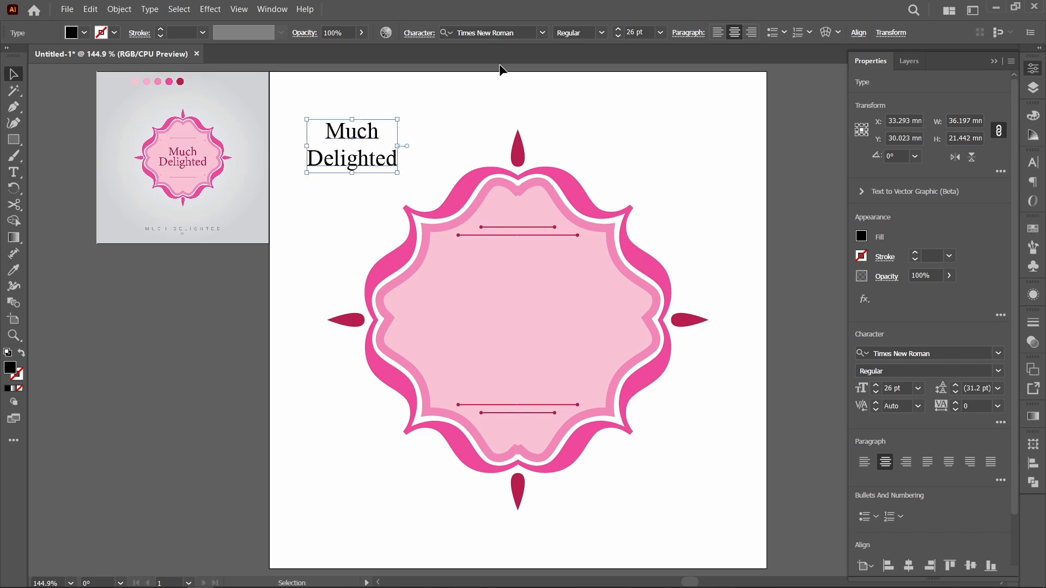
Move the title text to the artboard's right edge beside the label and set its font to Bodoni Bk BT Book
left_click_drag(392, 167, 790, 225)
left_click(543, 33)
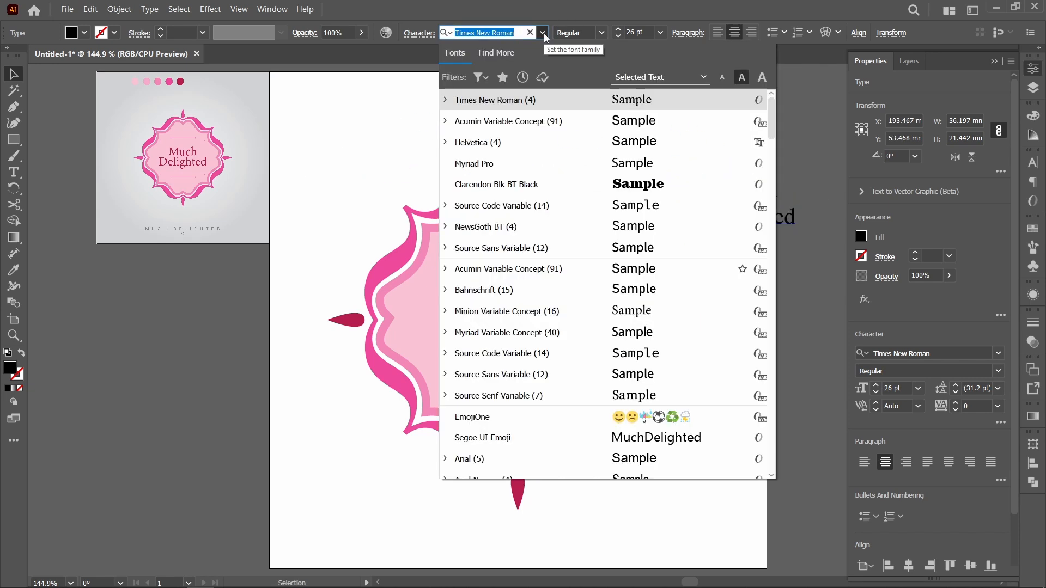
type("bo")
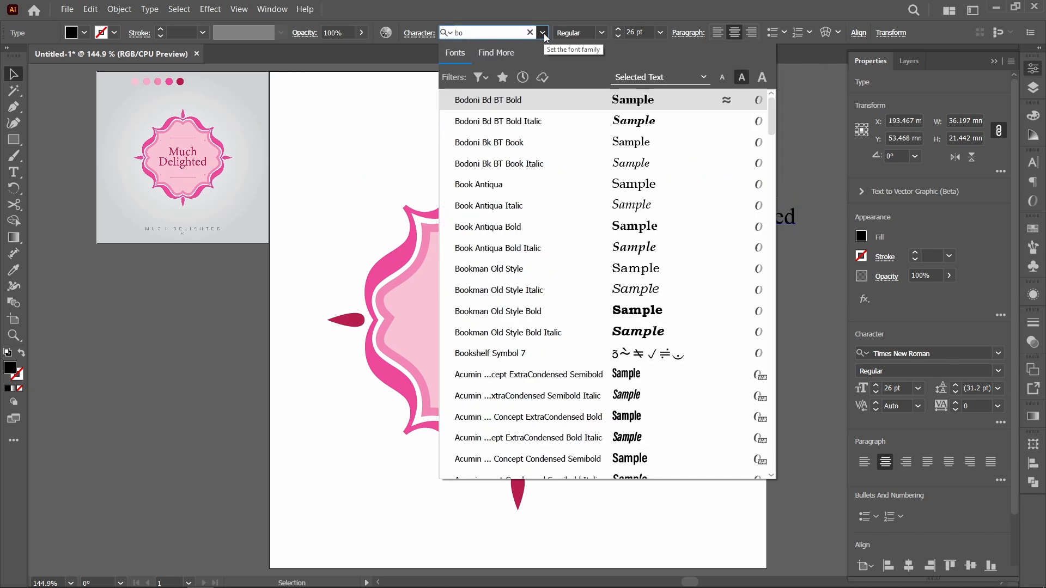
left_click(629, 143)
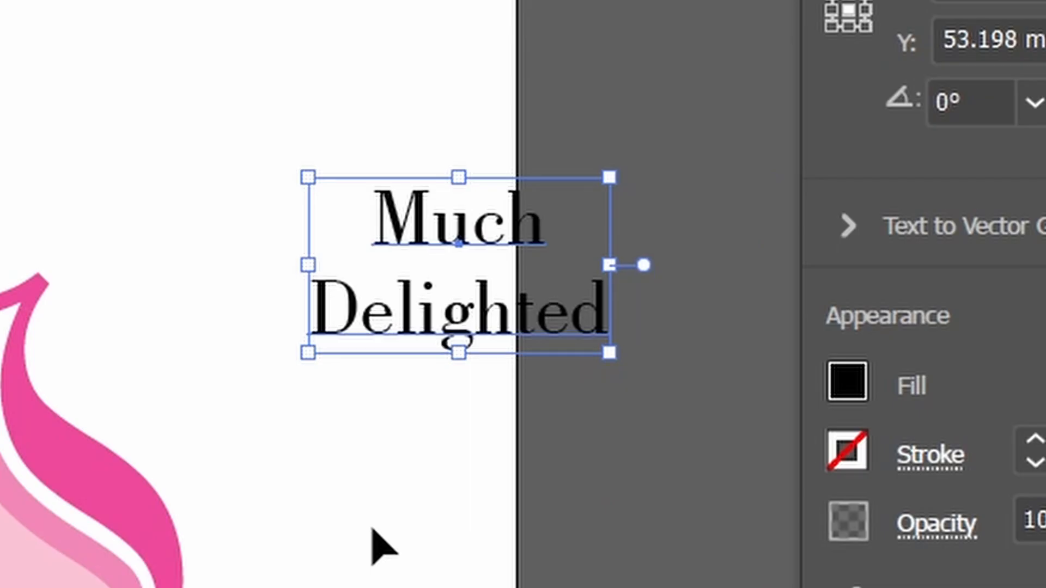
Tighten the title's leading to 23.2 pt so its two lines sit close together without overlapping
key("alt+Up")
key("alt+Up")
key("alt+Up")
key("alt+Up")
key("alt+Up")
key("alt+Up")
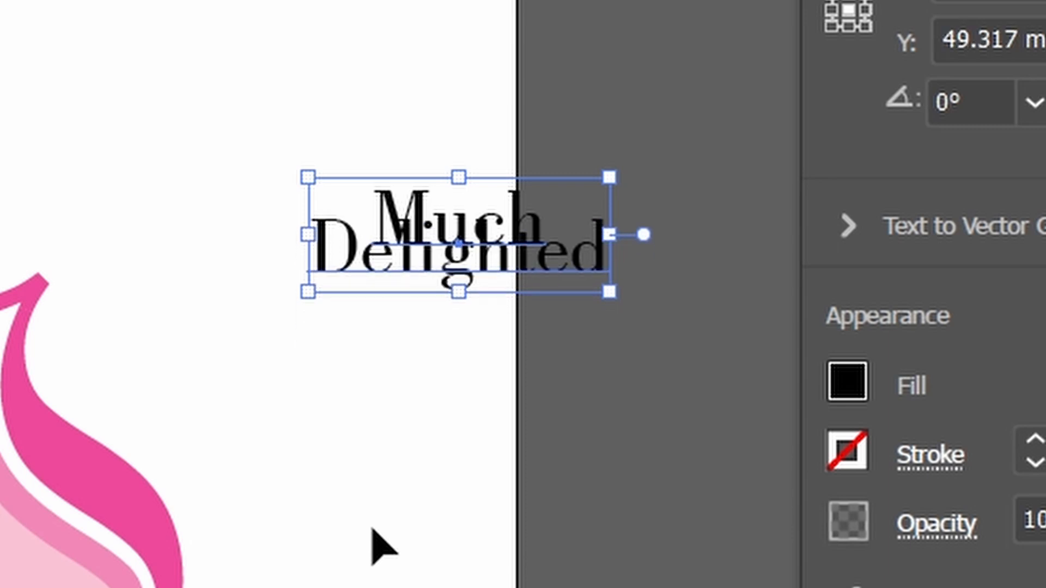
key("alt+Down")
key("alt+Down")
key("alt+Down")
key("alt+Down")
key("alt+Down")
key("alt+Down")
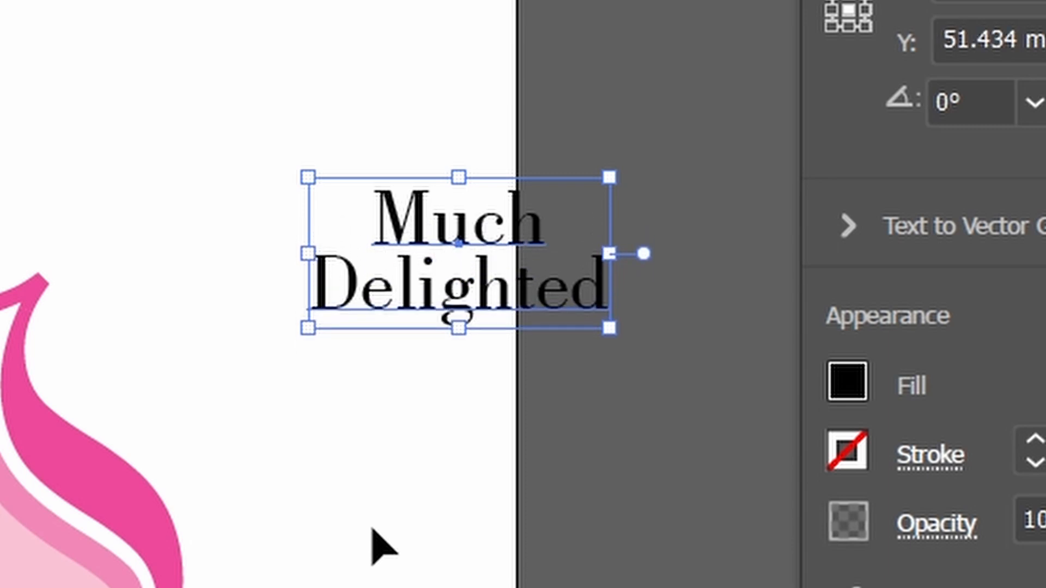
key("alt+Down")
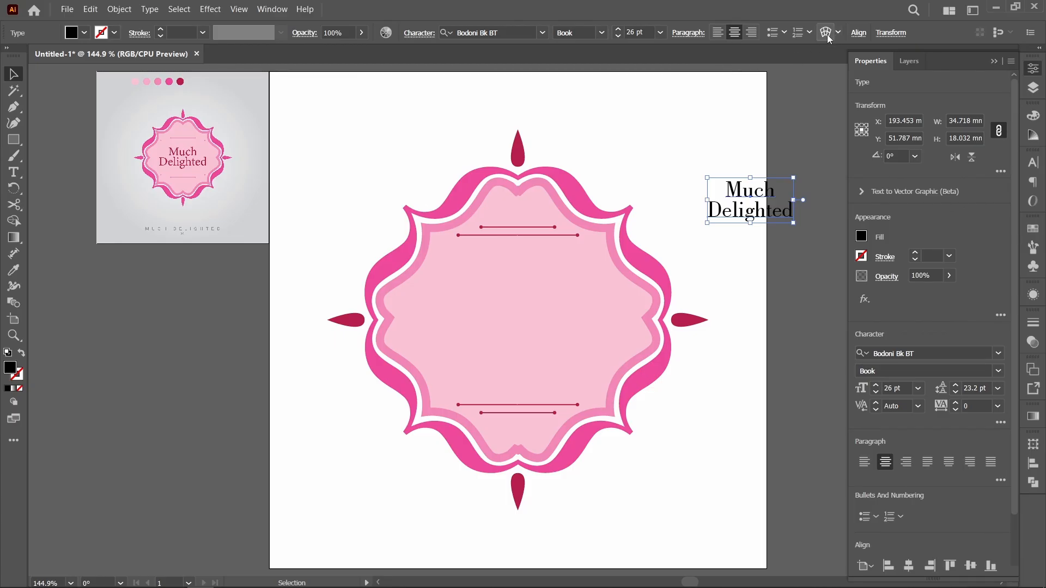
Centre the title on the artboard in both directions and enlarge it about its centre to about 59.73 pt with 45.3 pt leading
left_click(858, 34)
left_click(738, 70)
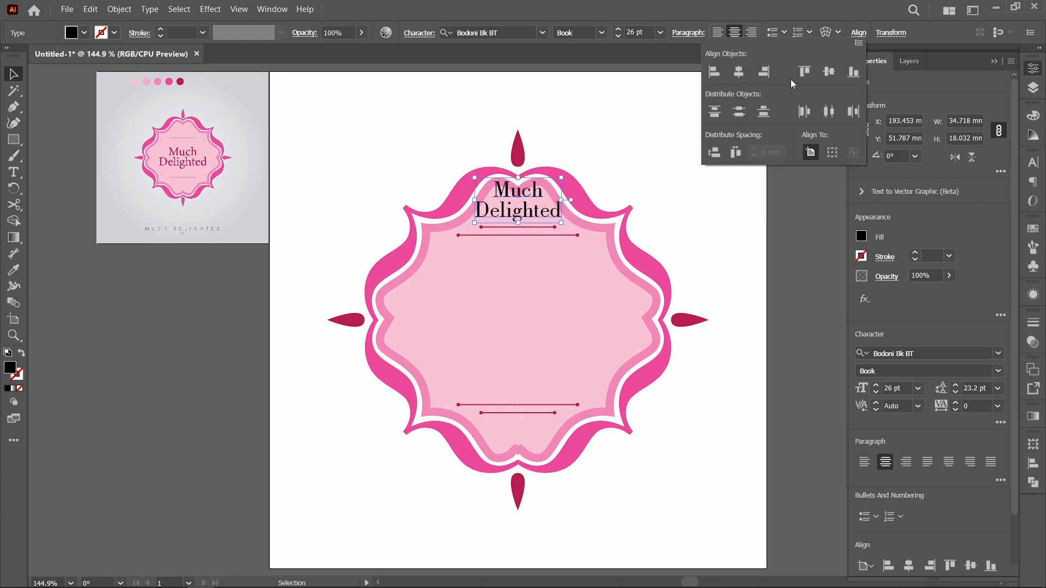
left_click(827, 71)
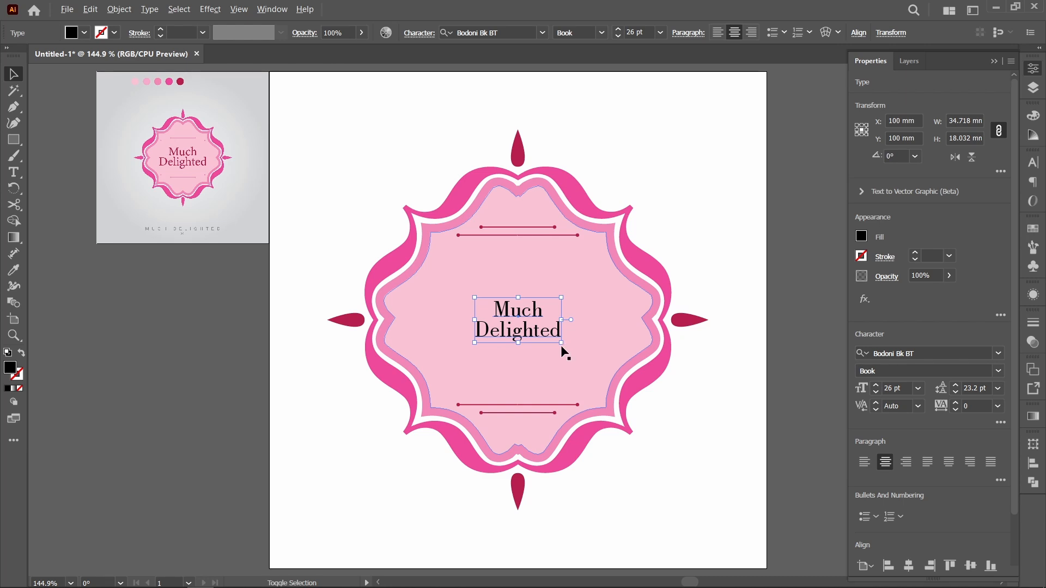
left_click_drag(563, 345, 617, 366)
key("alt+Up")
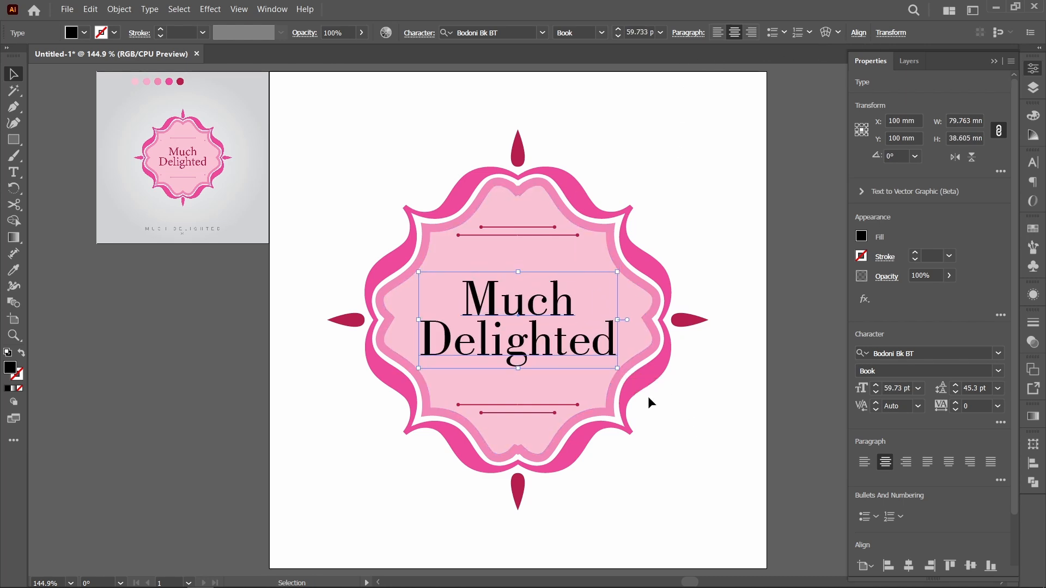
Fill the title text with the dark crimson sampled from the last circle of the reference colour row, and deselect it
key("i")
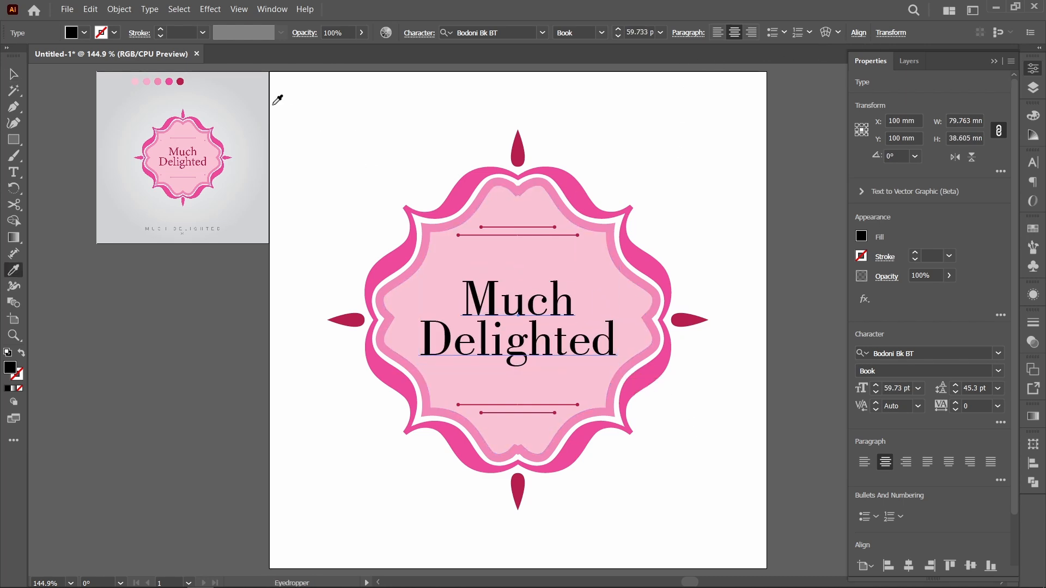
left_click(181, 80)
key("v")
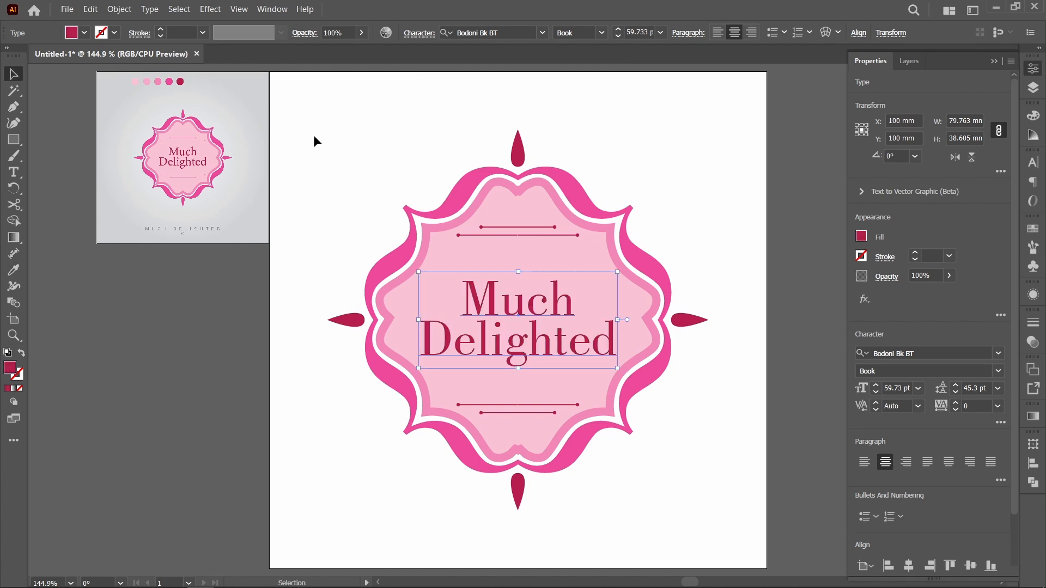
left_click(315, 133)
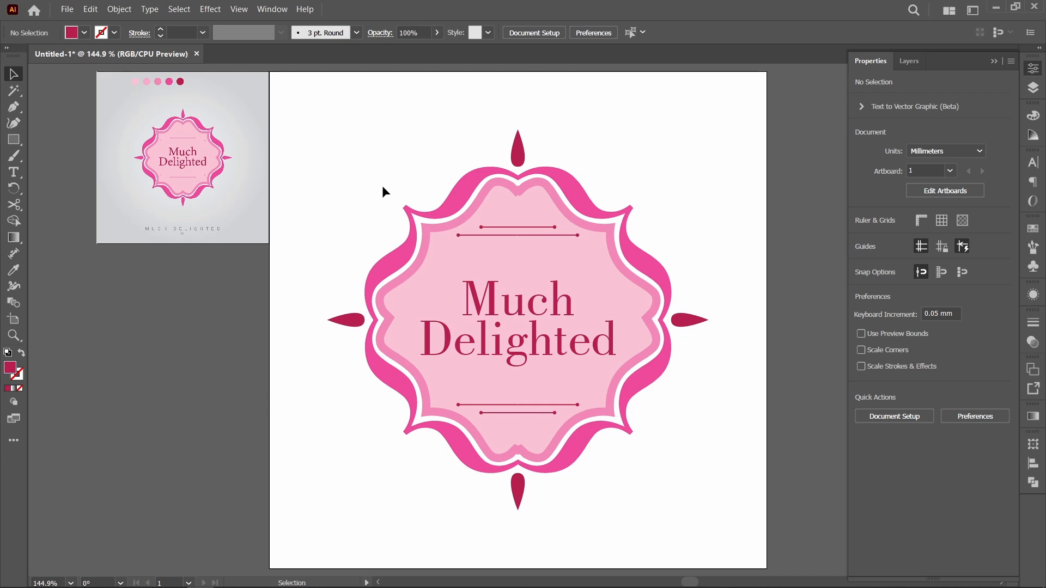
Replace the title's wording with "First" on the first line and "Anniversery" on the second
key("t")
left_click_drag(475, 301, 609, 336)
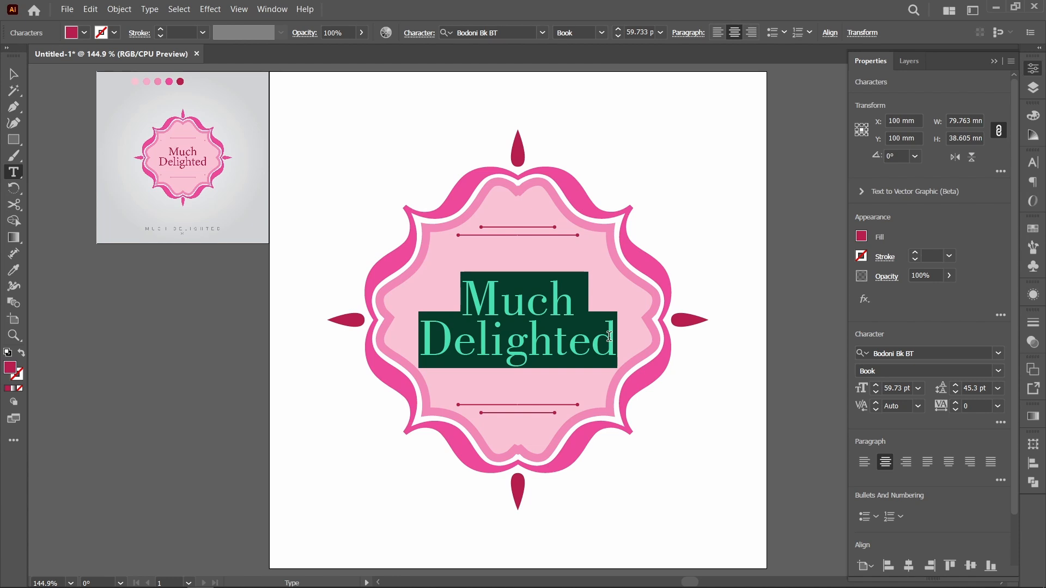
type("First")
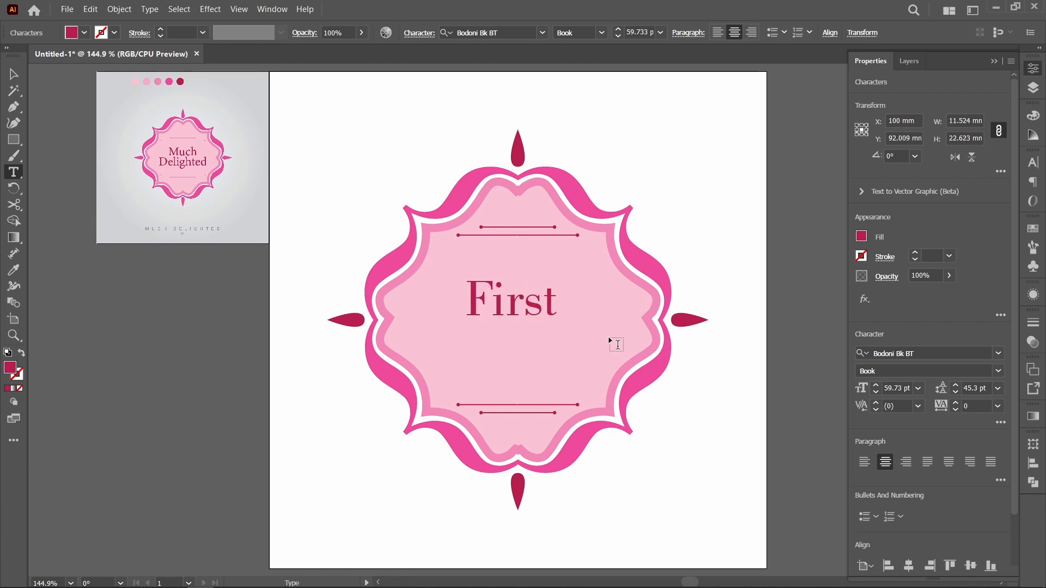
key("BackSpace")
key("Return")
type("Anni")
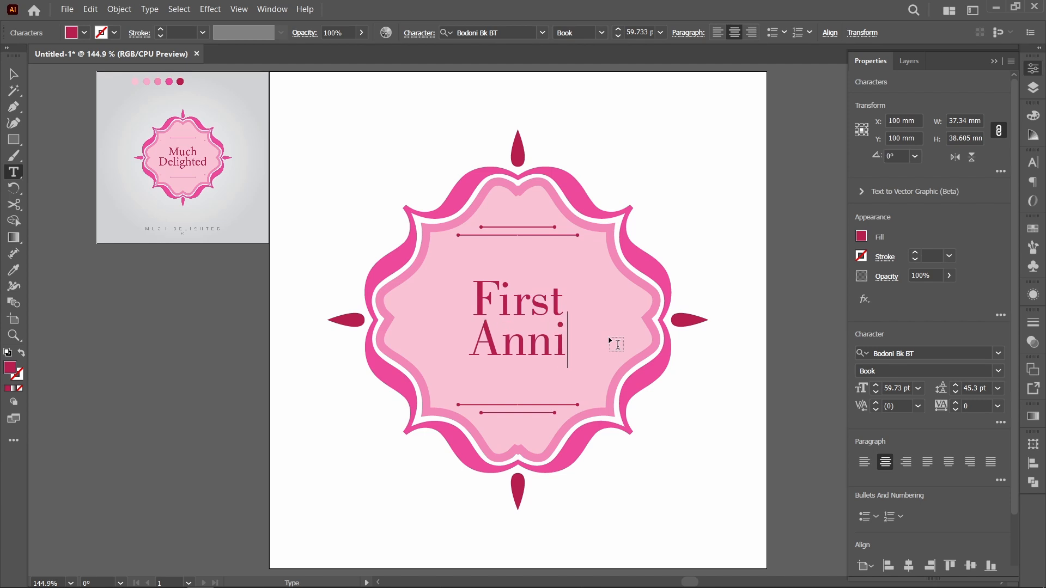
type("versery")
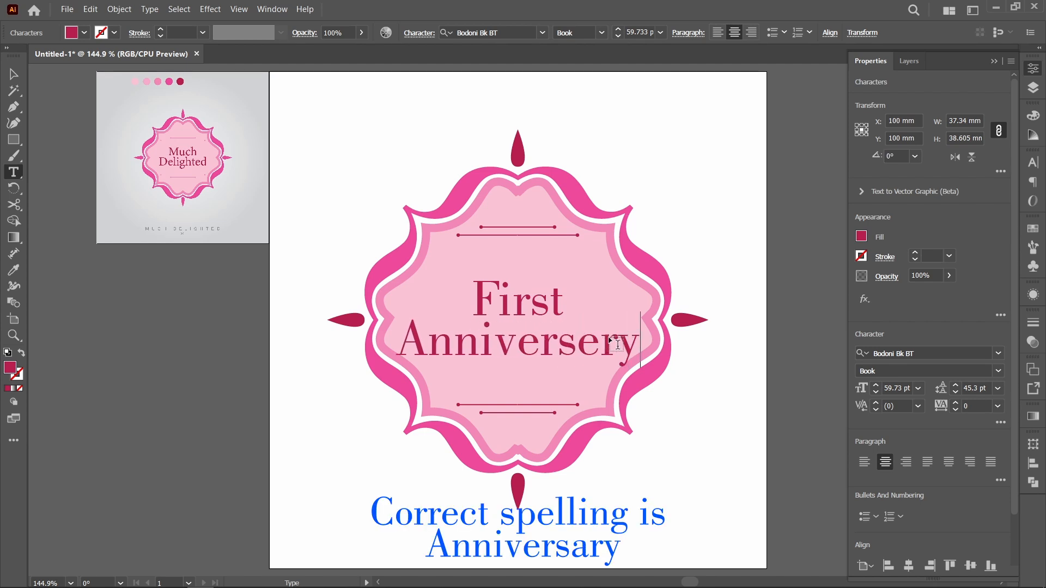
left_click(13, 74)
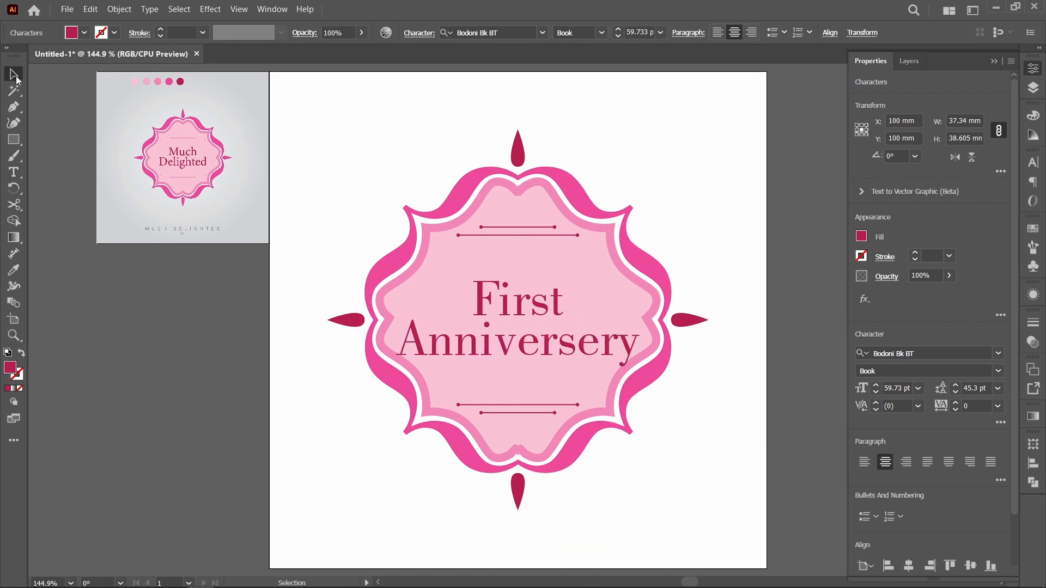
Set the title's font style to Book Italic and tighten the spacing between its two lines slightly
left_click(602, 33)
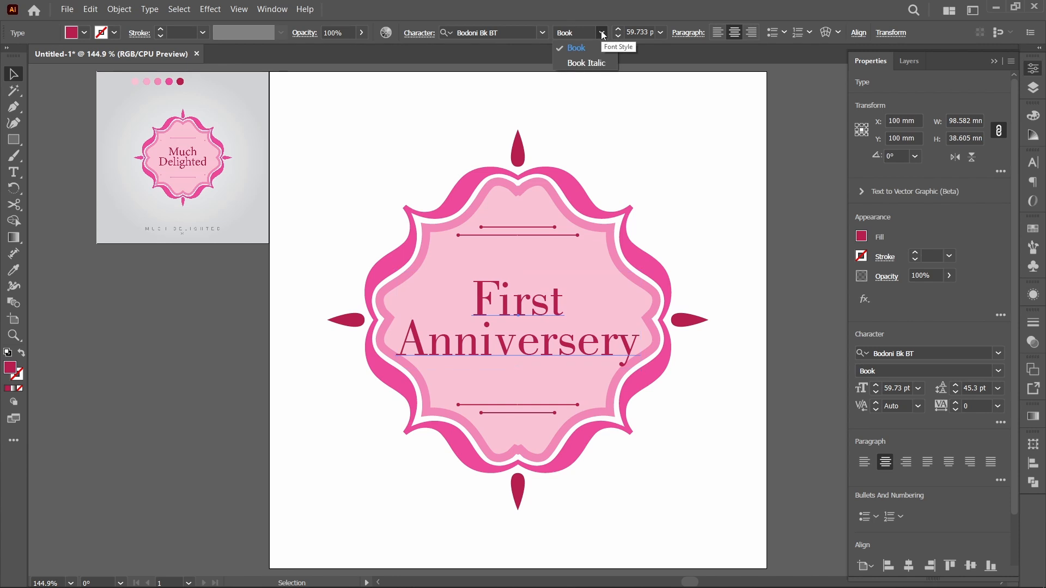
left_click(587, 63)
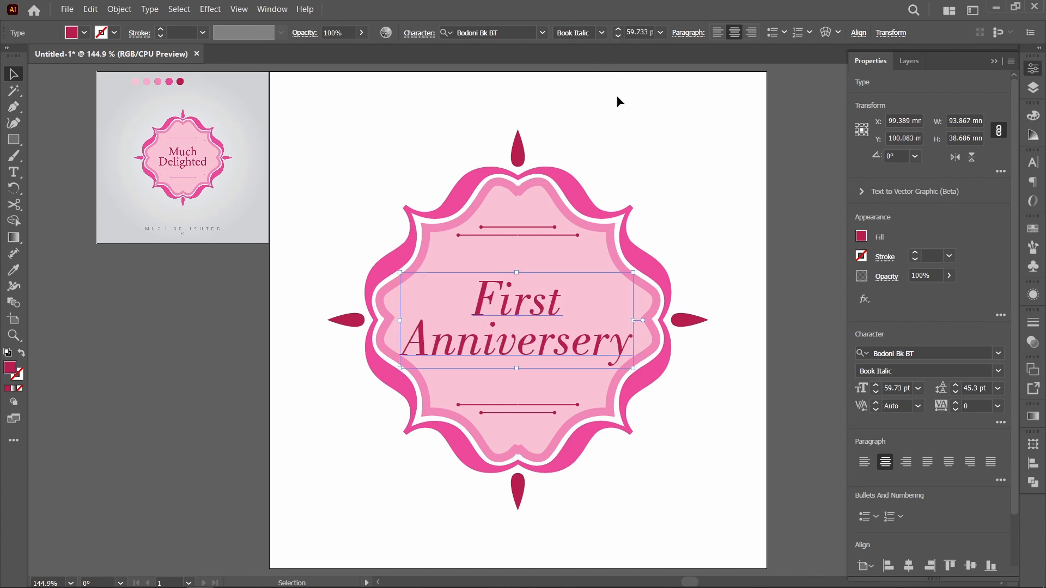
left_click(712, 237)
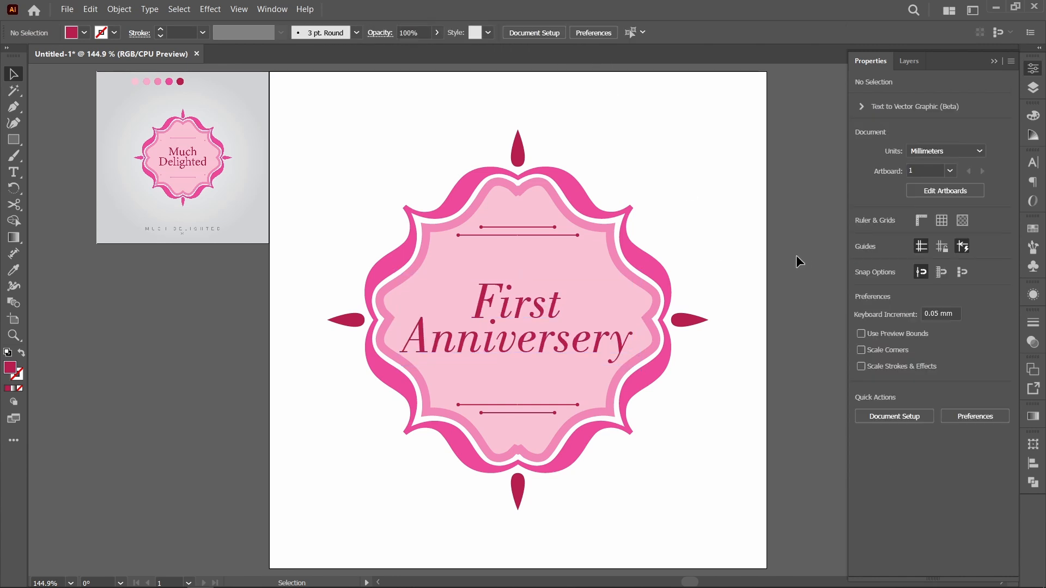